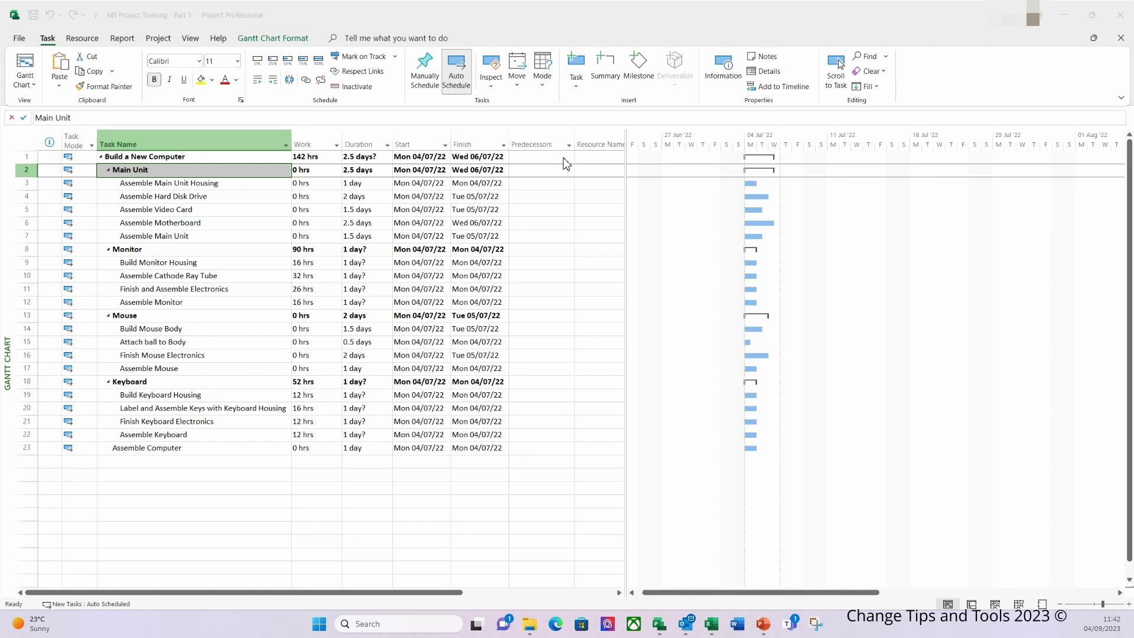
# Narrow the task table slightly, and set the predecessors of Assemble Main Unit (task 7) to 3,4,5,6
pyautogui.click(627, 163)
pyautogui.moveTo(627, 163); pyautogui.dragTo(604, 176)
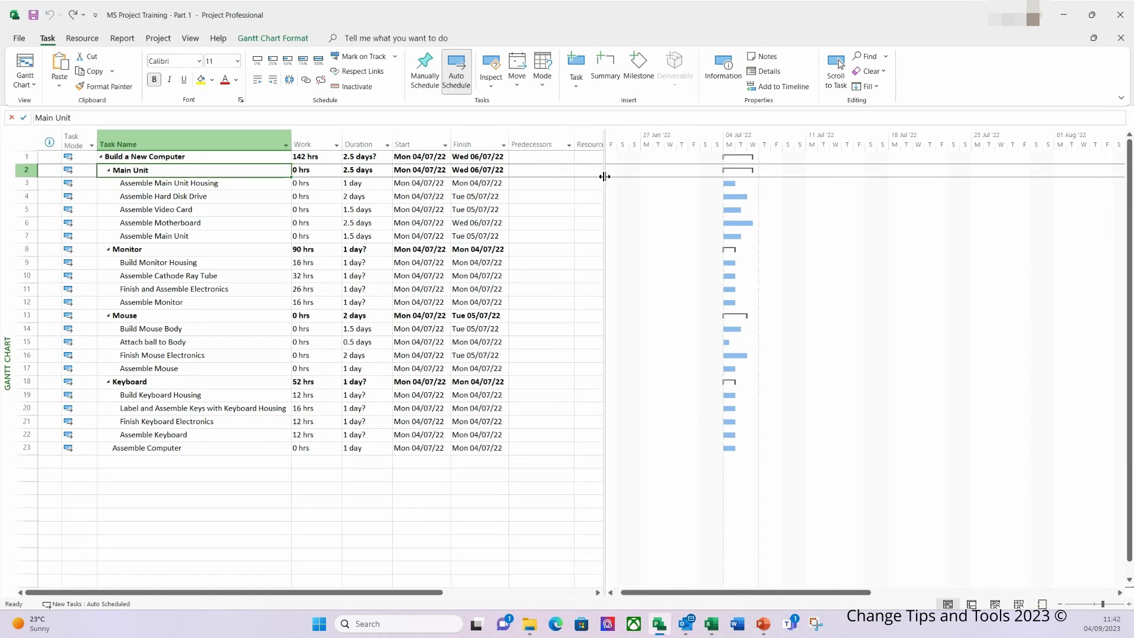
pyautogui.click(539, 144)
pyautogui.click(199, 237)
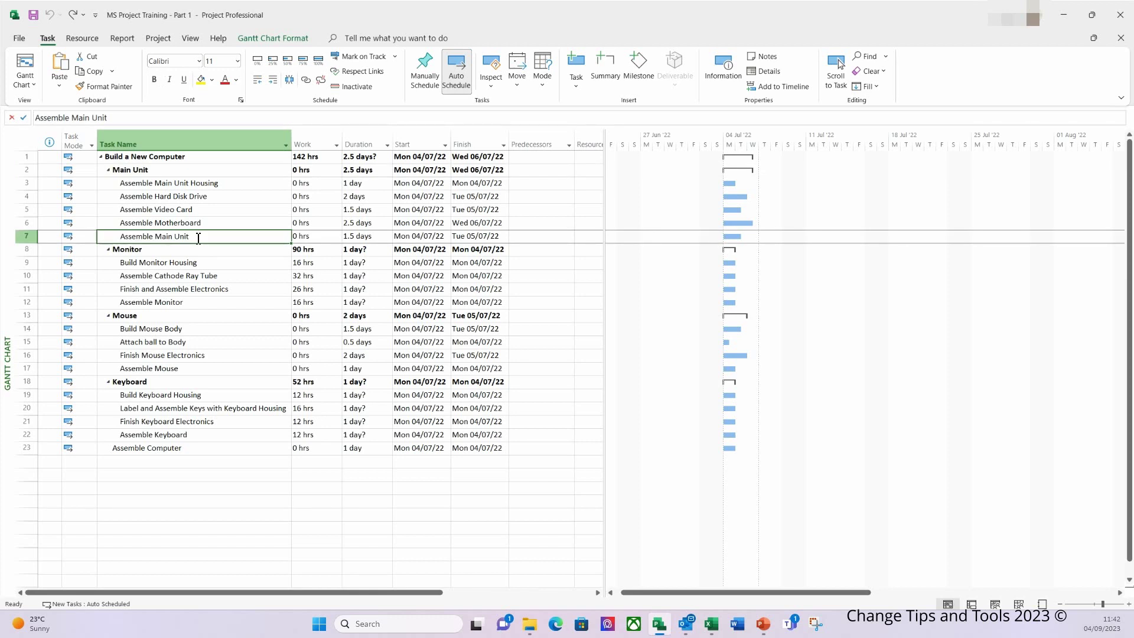
pyautogui.press('Right')
pyautogui.press('Right')
pyautogui.press('Right')
pyautogui.press('Right')
pyautogui.press('Right')
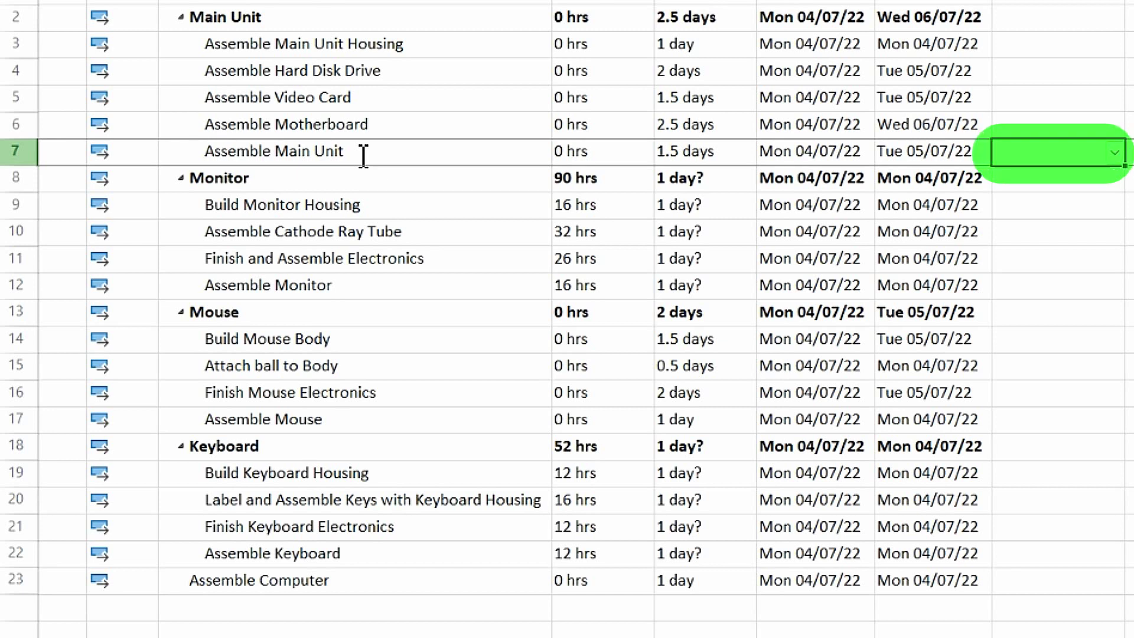
pyautogui.write('3,4,5,6')
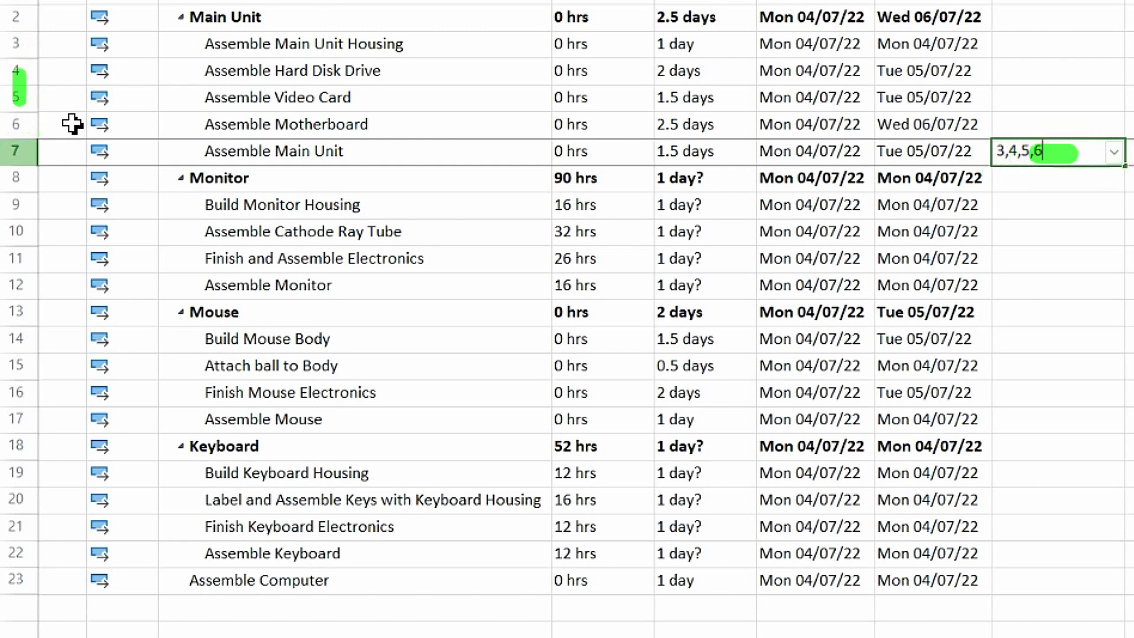
pyautogui.press('Return')
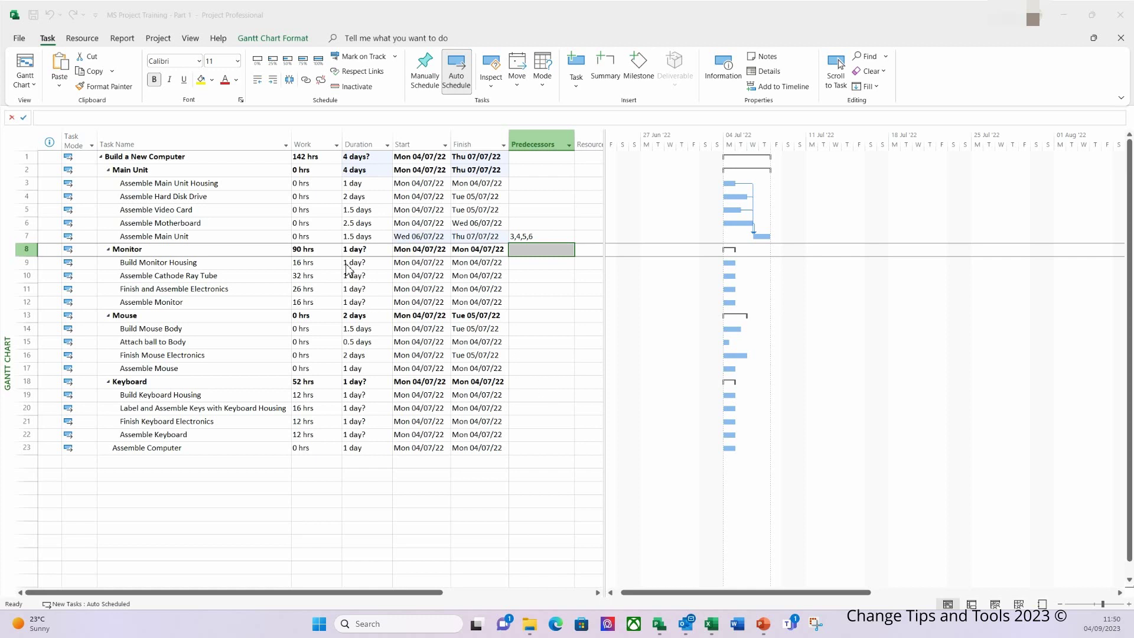
# Link the four Monitor subtasks in sequence, from Build Monitor Housing to Assemble Monitor
pyautogui.click(231, 265)
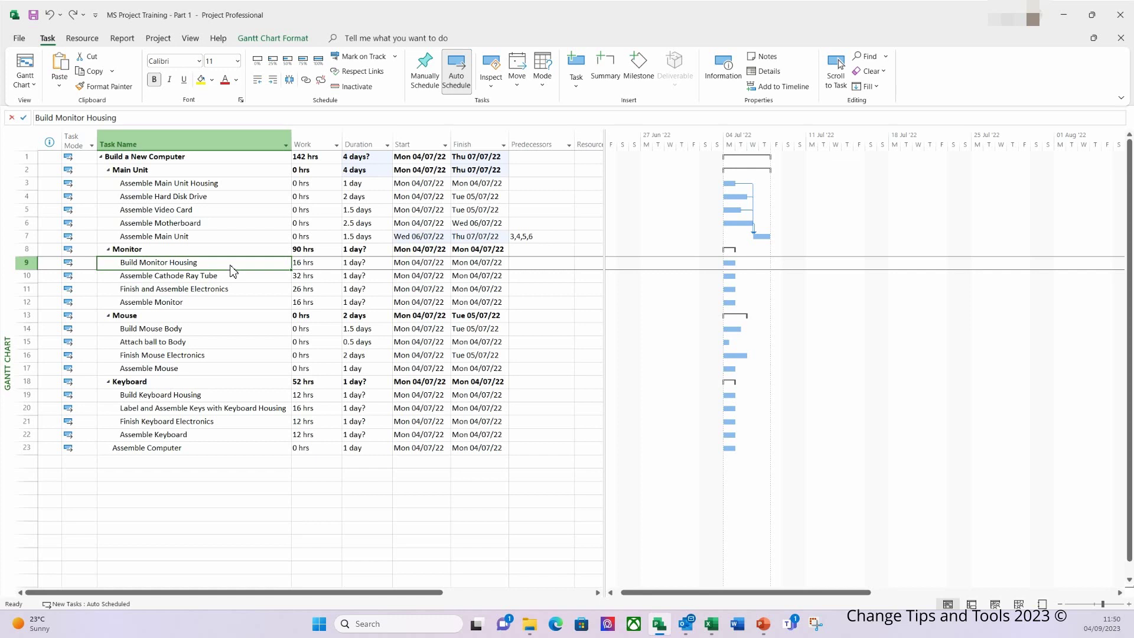
pyautogui.moveTo(231, 269); pyautogui.dragTo(232, 304)
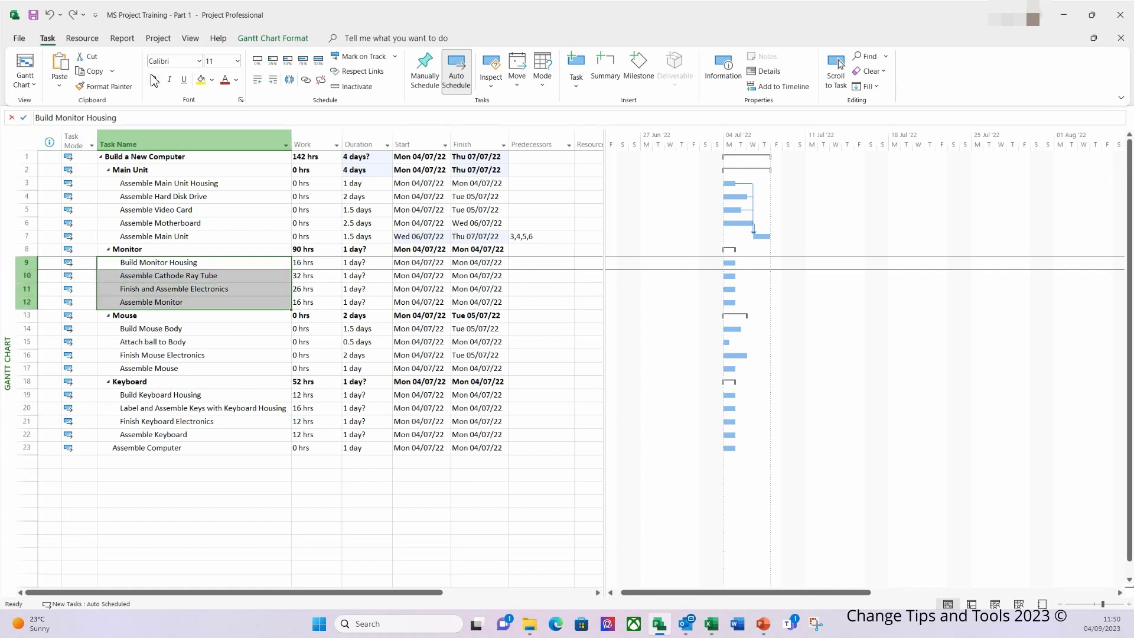
pyautogui.click(305, 80)
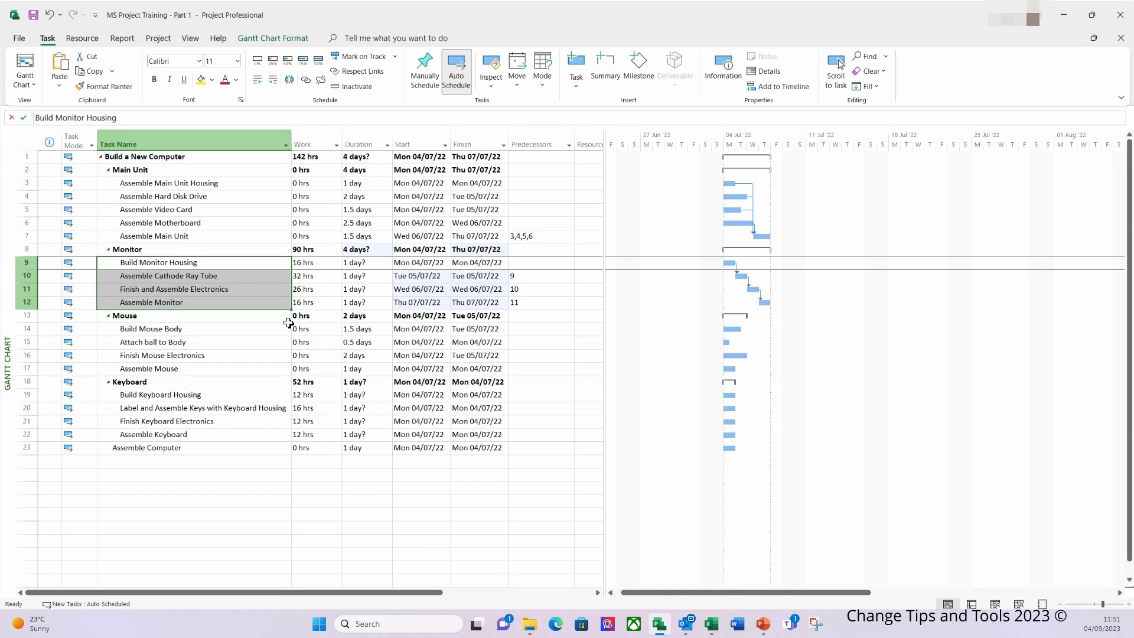
# Link the Mouse subtasks in sequence and the Keyboard subtasks in sequence, each group as its own chain
pyautogui.moveTo(234, 329); pyautogui.dragTo(206, 435)
pyautogui.click(305, 79)
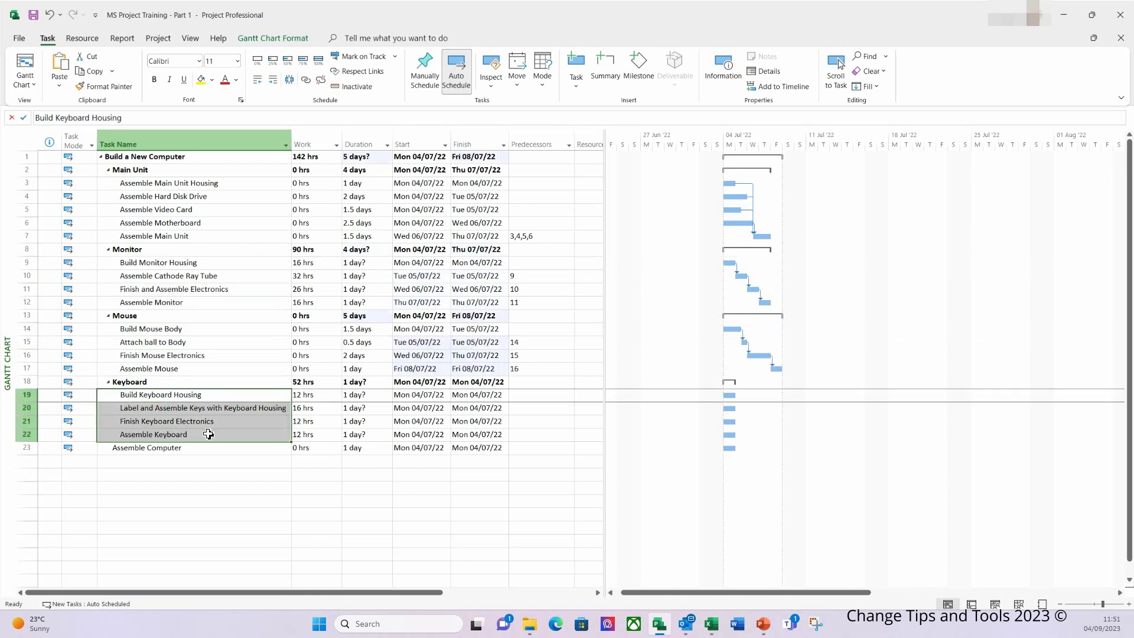
pyautogui.click(306, 83)
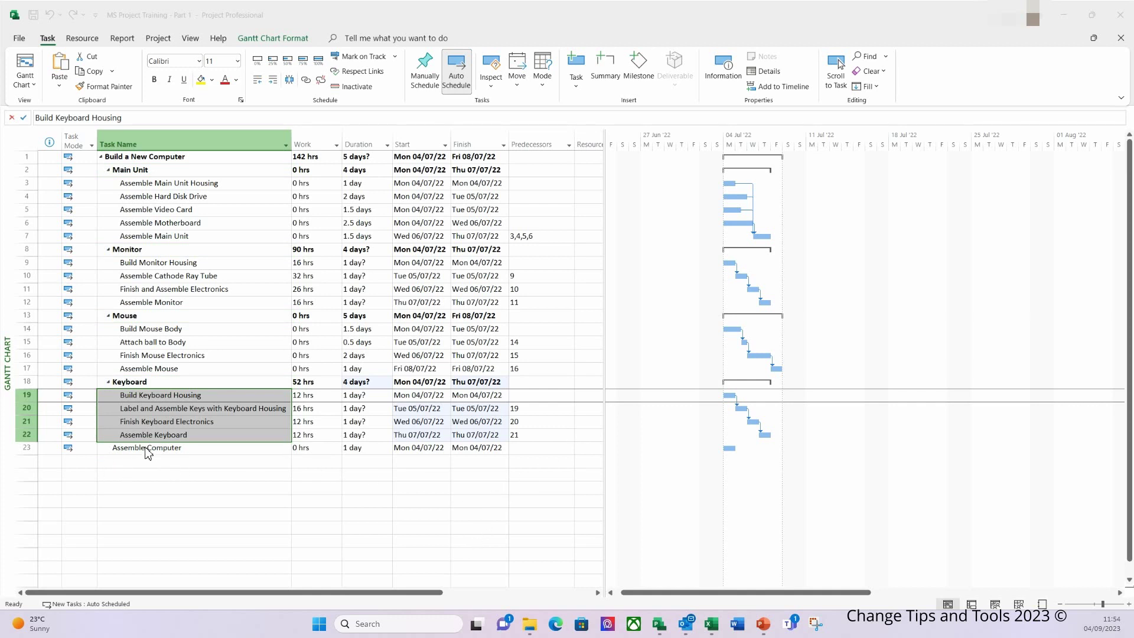
# Set the predecessors of Assemble Computer to 2fs+2d,8fs+2d,13fs+2d,18fs+2d
pyautogui.click(522, 450)
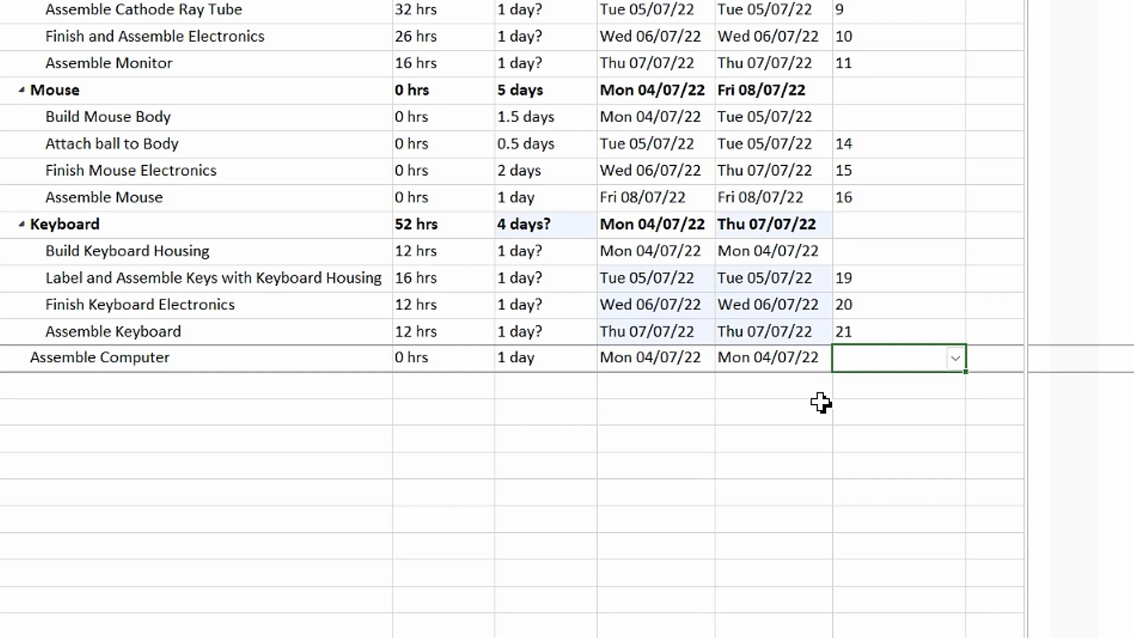
pyautogui.write('2fs+2d')
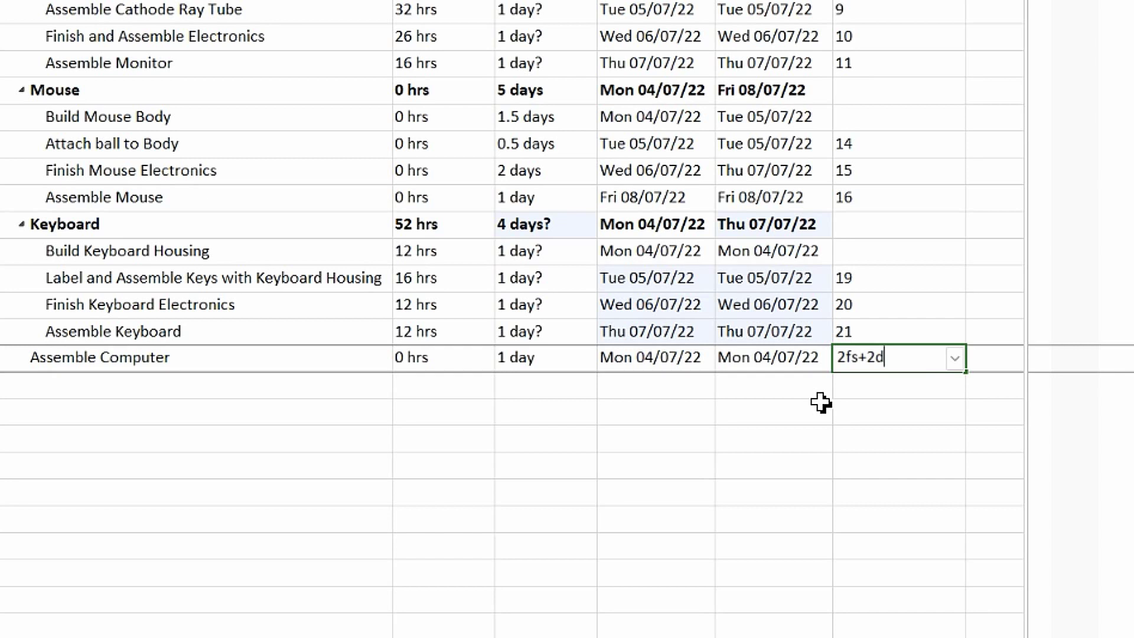
pyautogui.write(',8fs')
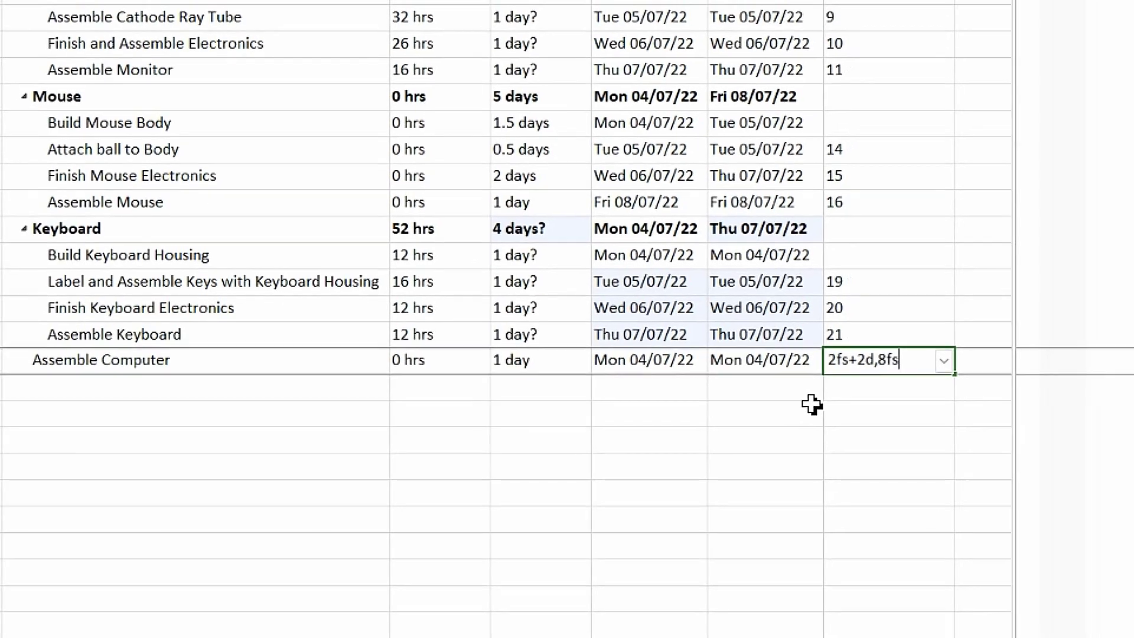
pyautogui.write('+2d,')
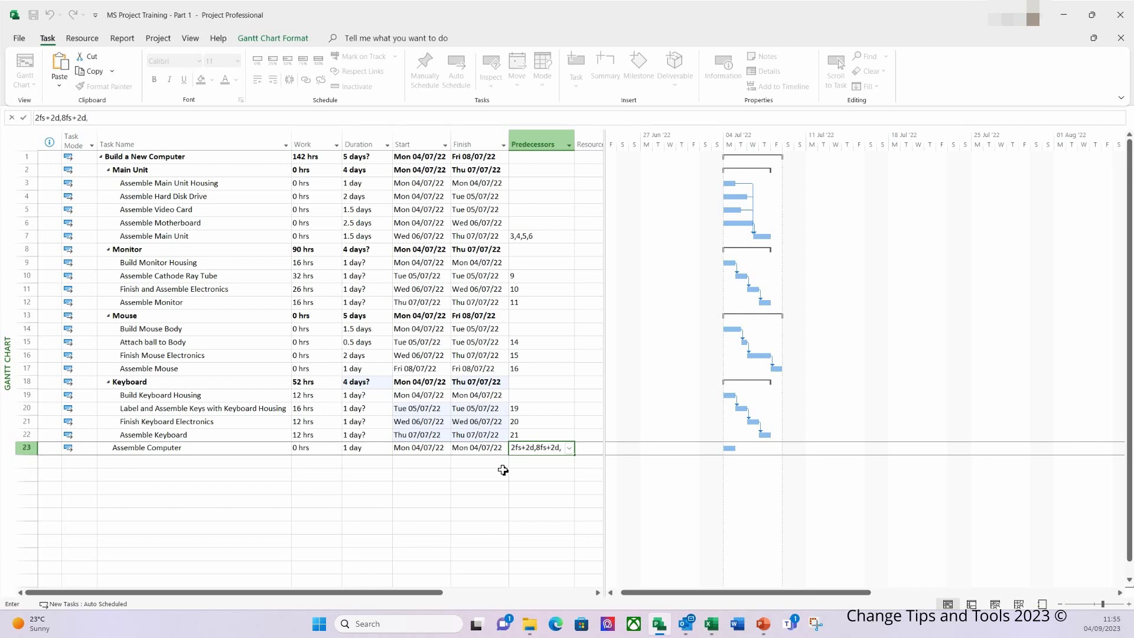
pyautogui.write('13fs+2d,18fs+2d')
pyautogui.press('Return')
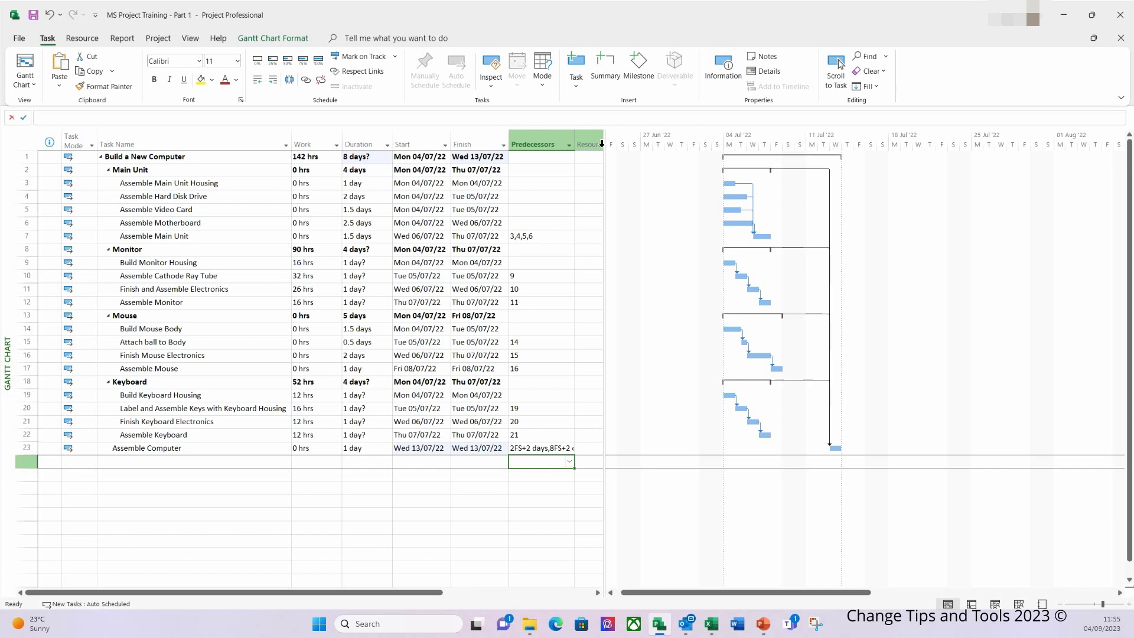
# Fit the Predecessors column to its contents and widen the task table to show the whole column
pyautogui.moveTo(605, 144); pyautogui.dragTo(634, 155)
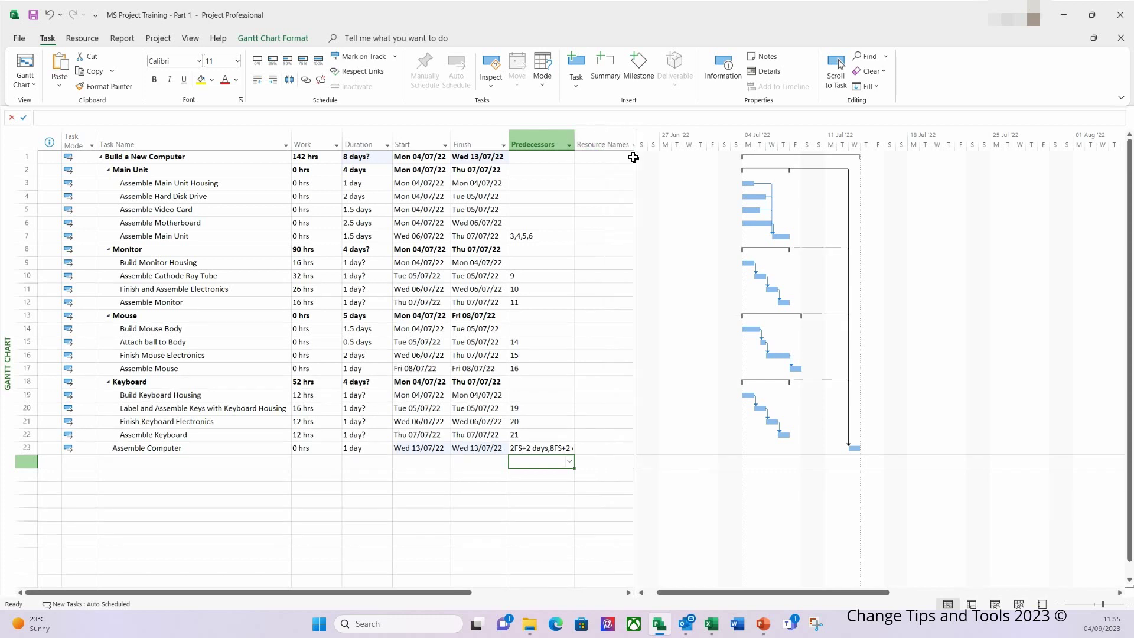
pyautogui.doubleClick(576, 140)
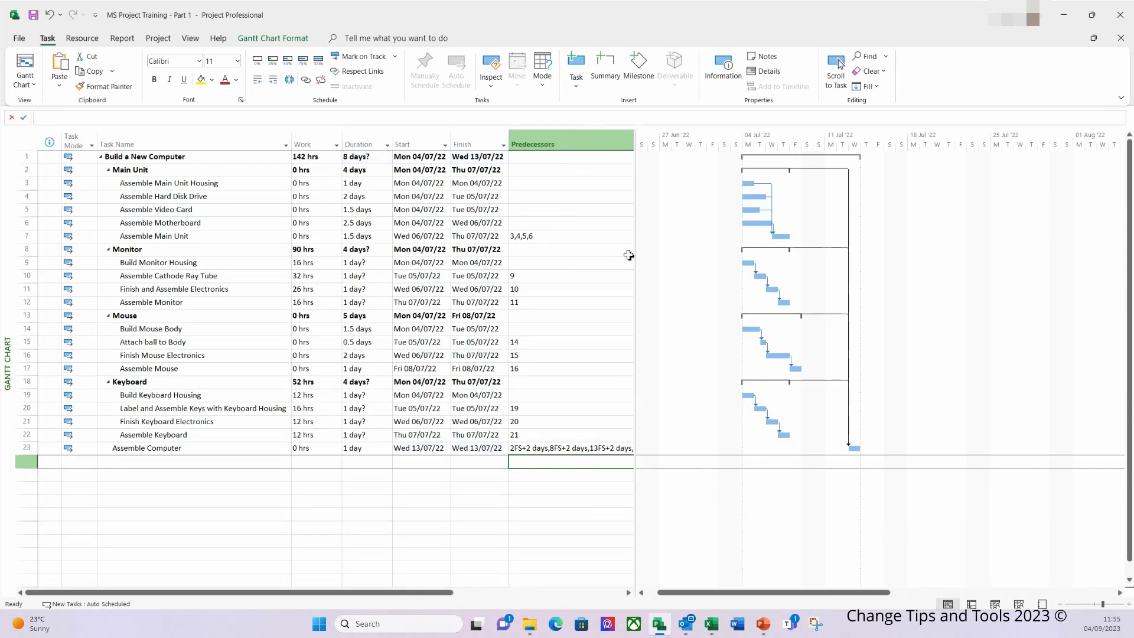
pyautogui.moveTo(636, 248); pyautogui.dragTo(699, 271)
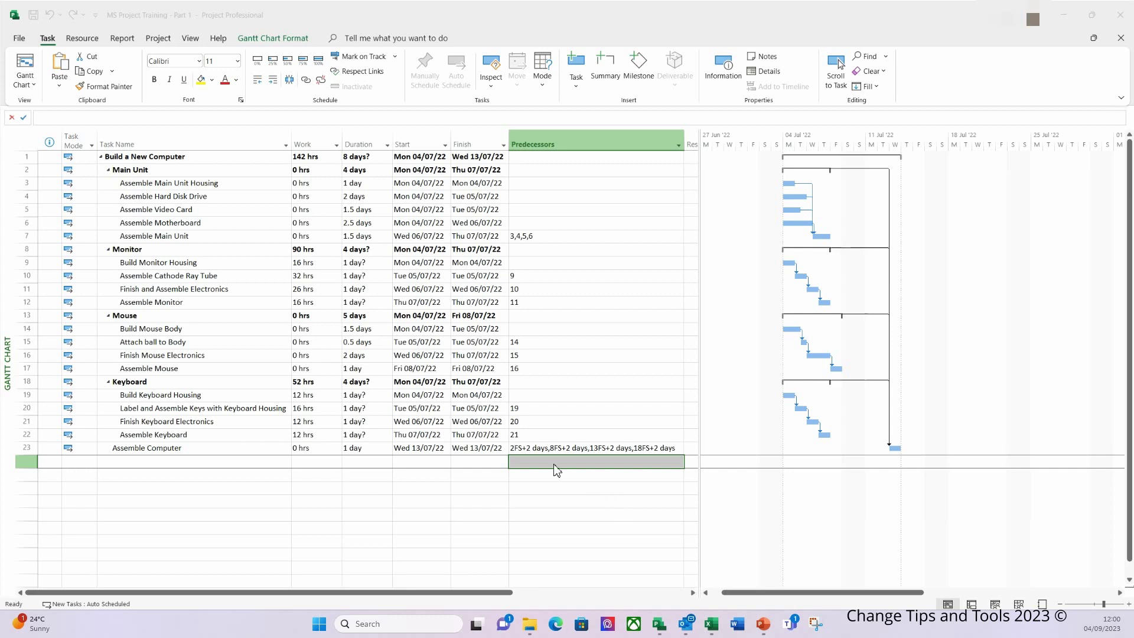
# Set the predecessor of the Monitor summary task to 2fs-20%, giving it a 20% lead on Main Unit
pyautogui.click(527, 250)
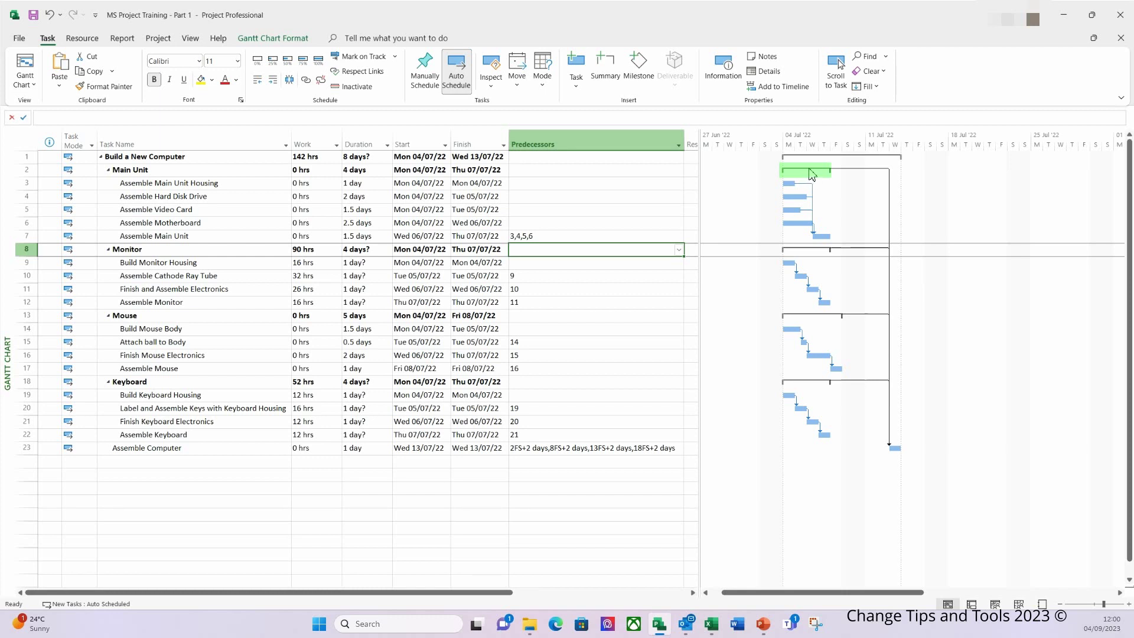
pyautogui.moveTo(810, 172)
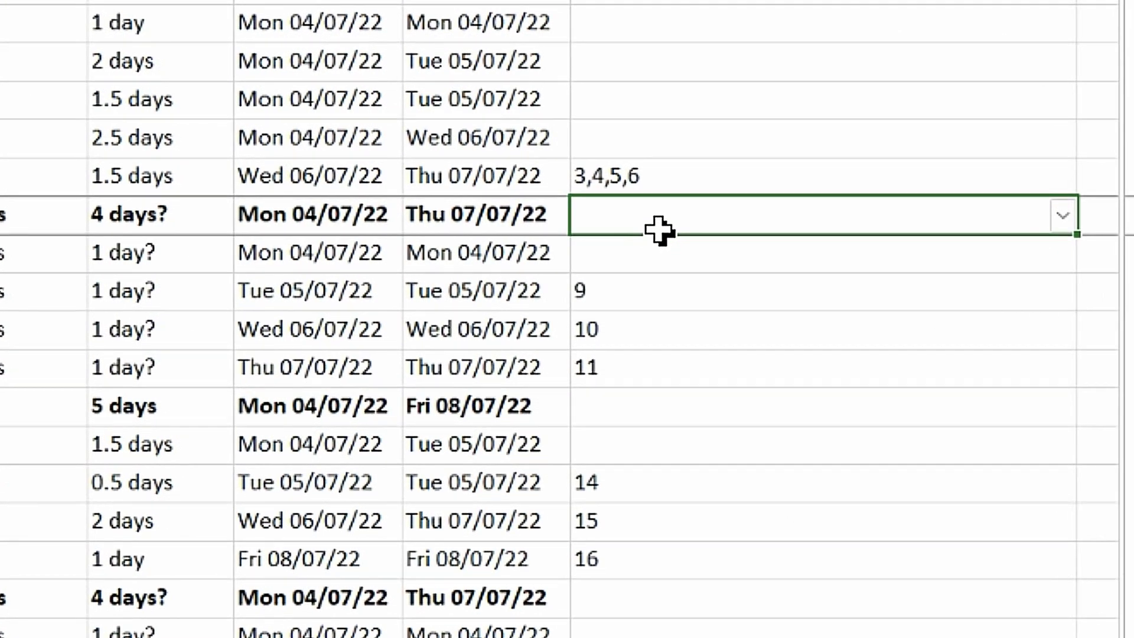
pyautogui.write('2')
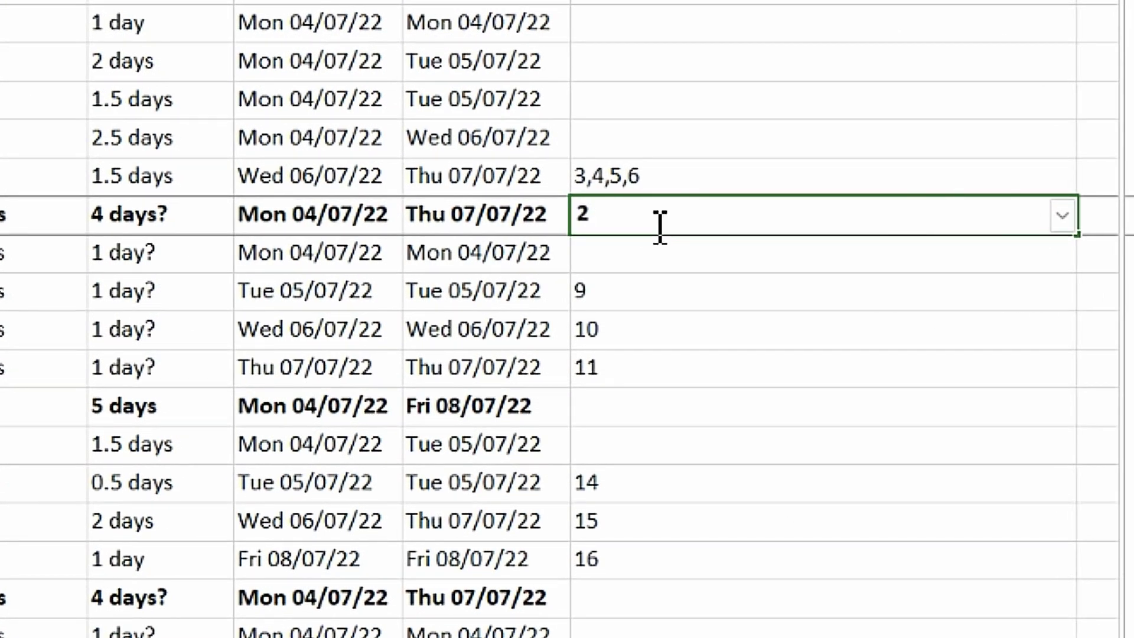
pyautogui.write('fs-20%')
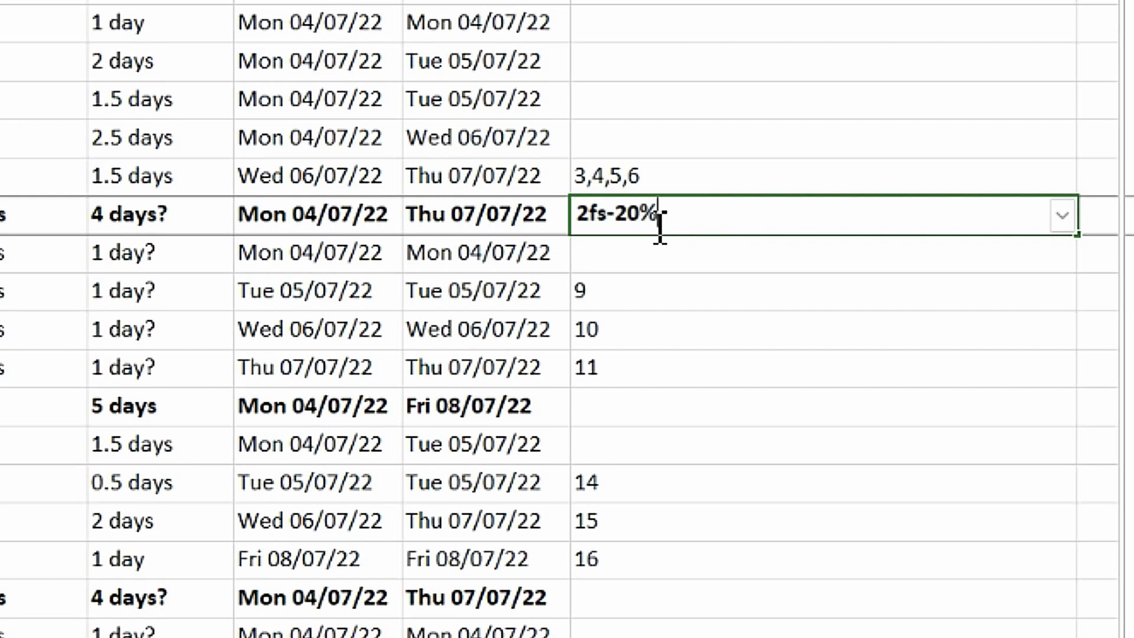
pyautogui.press('Return')
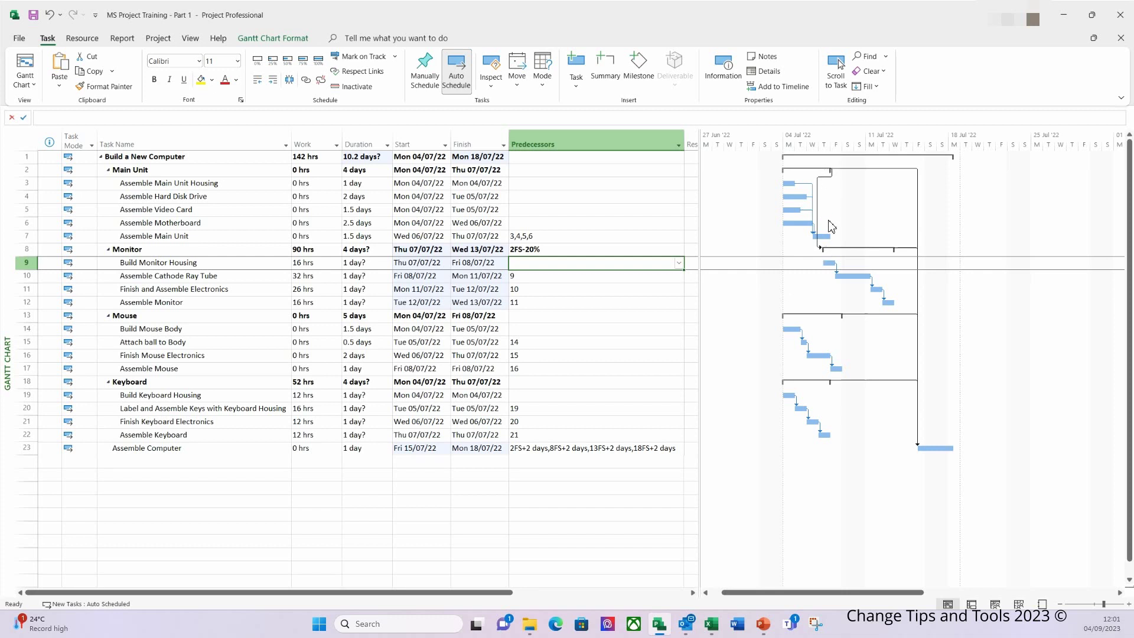
# Copy the Monitor summary task's predecessor 2FS-20% to the Mouse and Keyboard summary tasks
pyautogui.moveTo(822, 182)
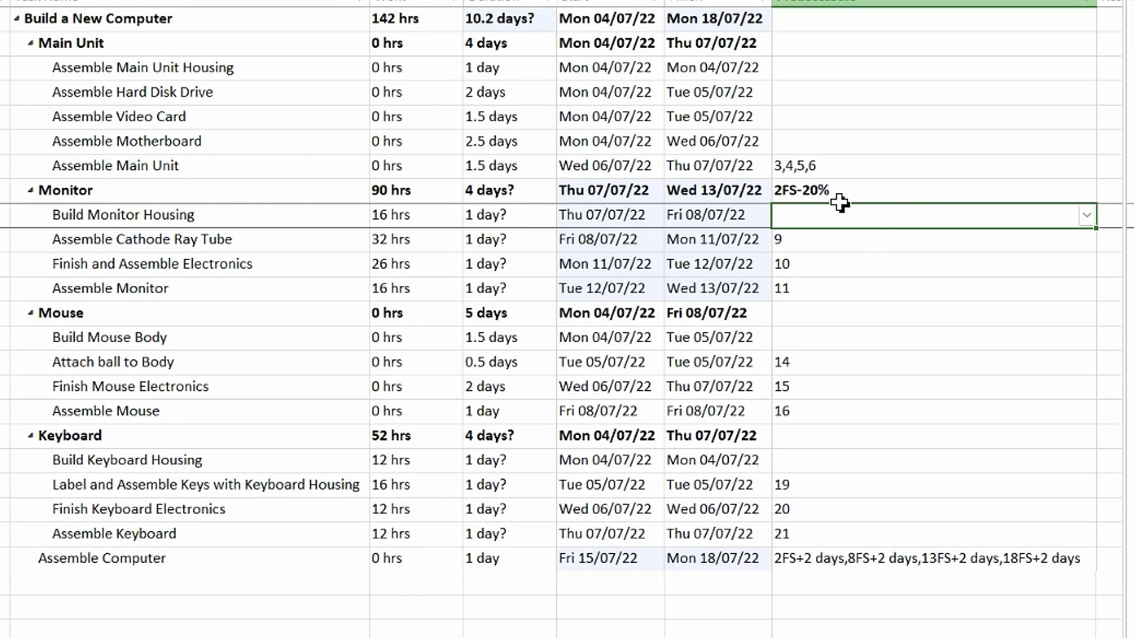
pyautogui.click(840, 199)
pyautogui.hotkey('ctrl', 'c')
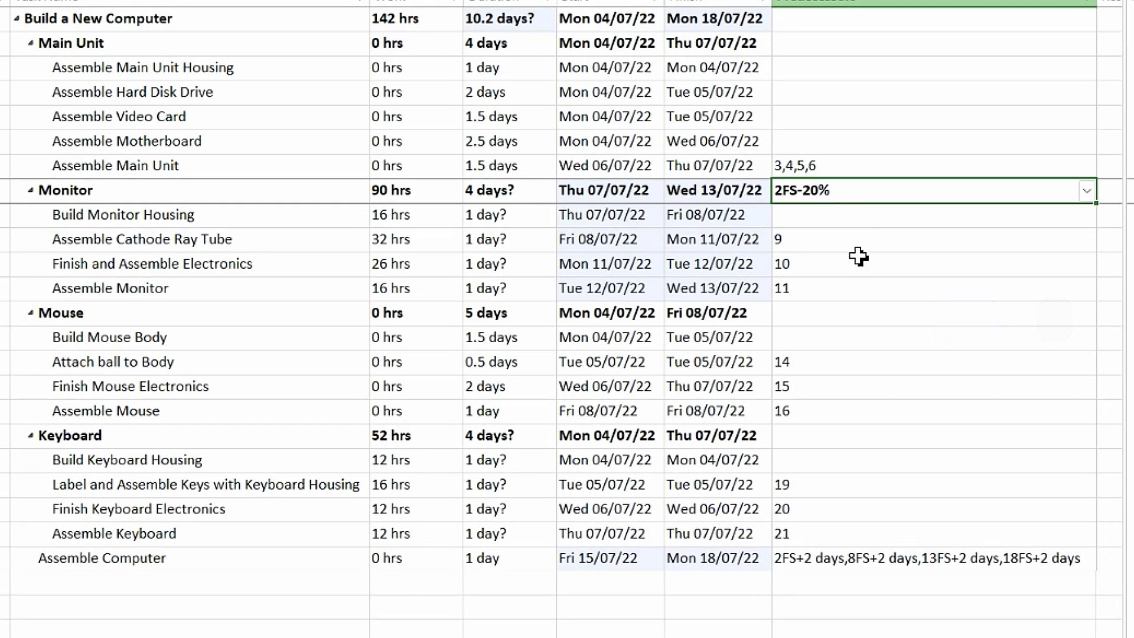
pyautogui.click(840, 321)
pyautogui.hotkey('ctrl', 'v')
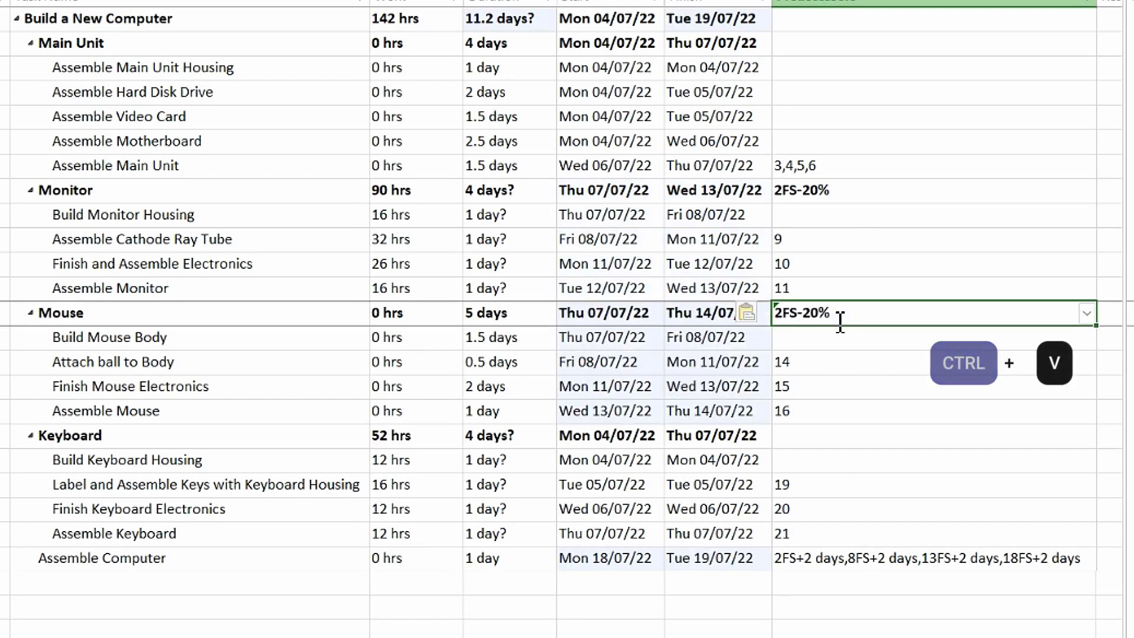
pyautogui.click(811, 440)
pyautogui.hotkey('ctrl', 'v')
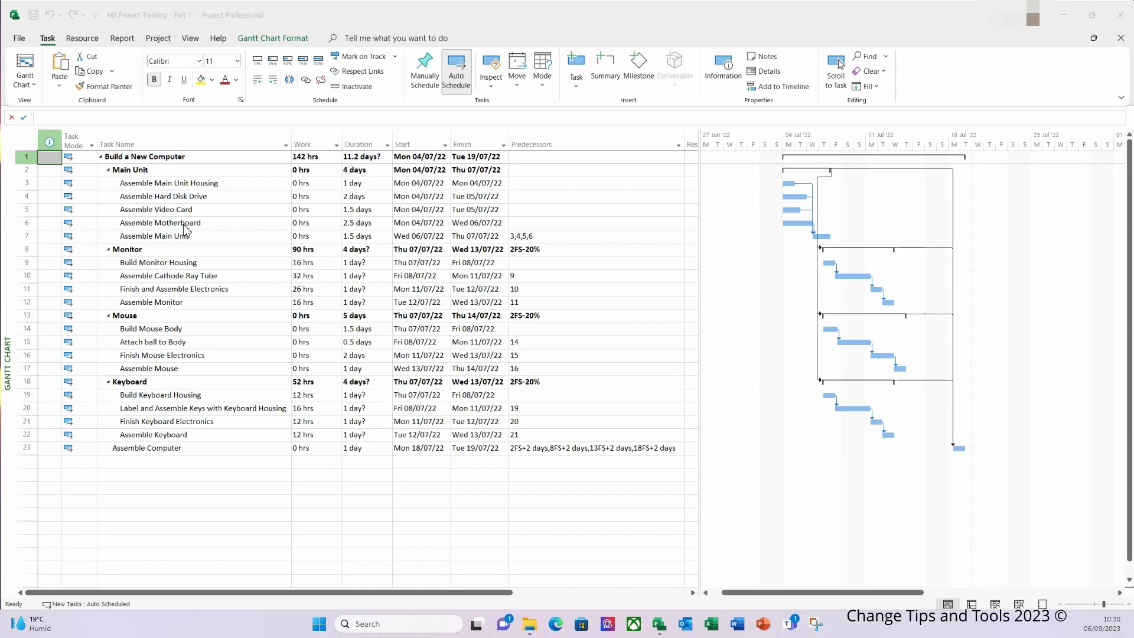
# Insert a new task above the Monitor summary task and name it "When Main Unit Assembly is complete"
pyautogui.click(168, 253)
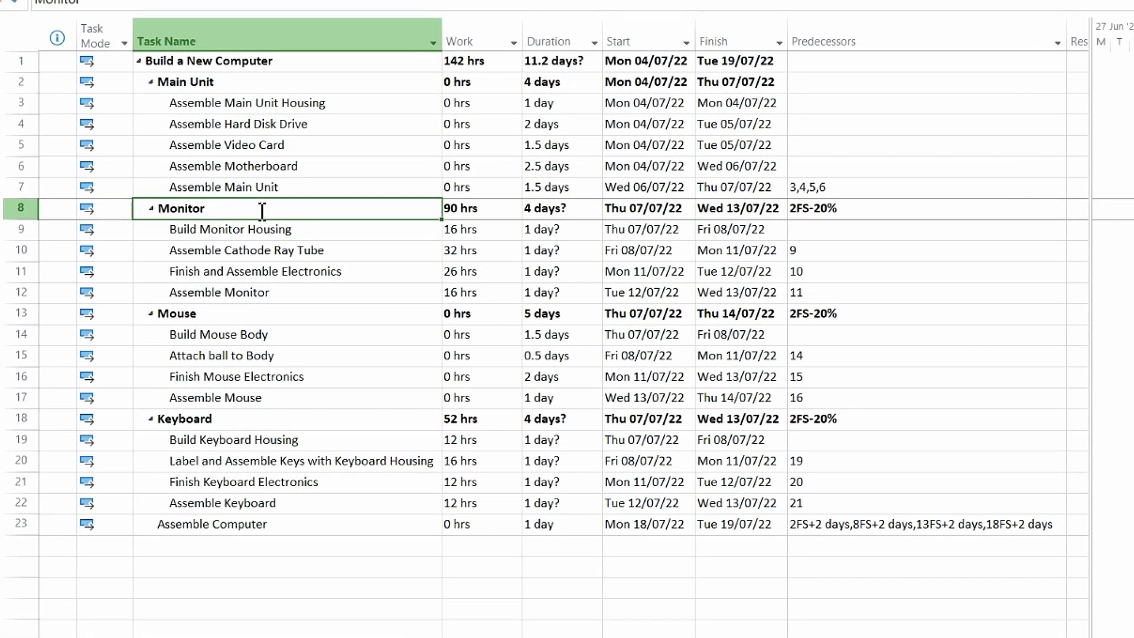
pyautogui.rightClick(262, 211)
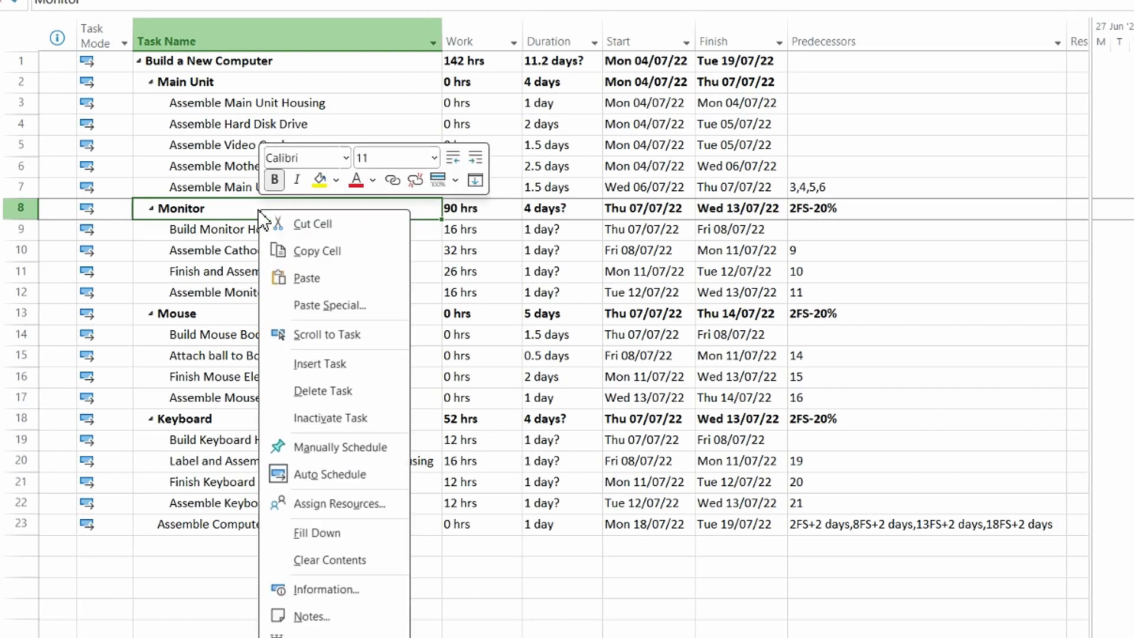
pyautogui.click(322, 372)
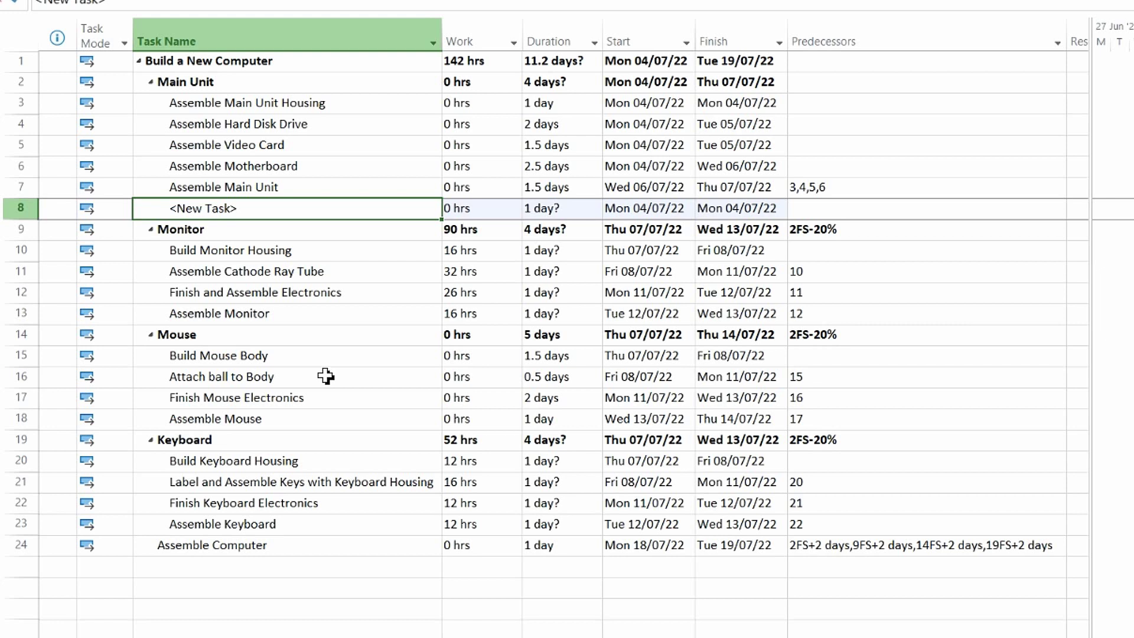
pyautogui.click(164, 208)
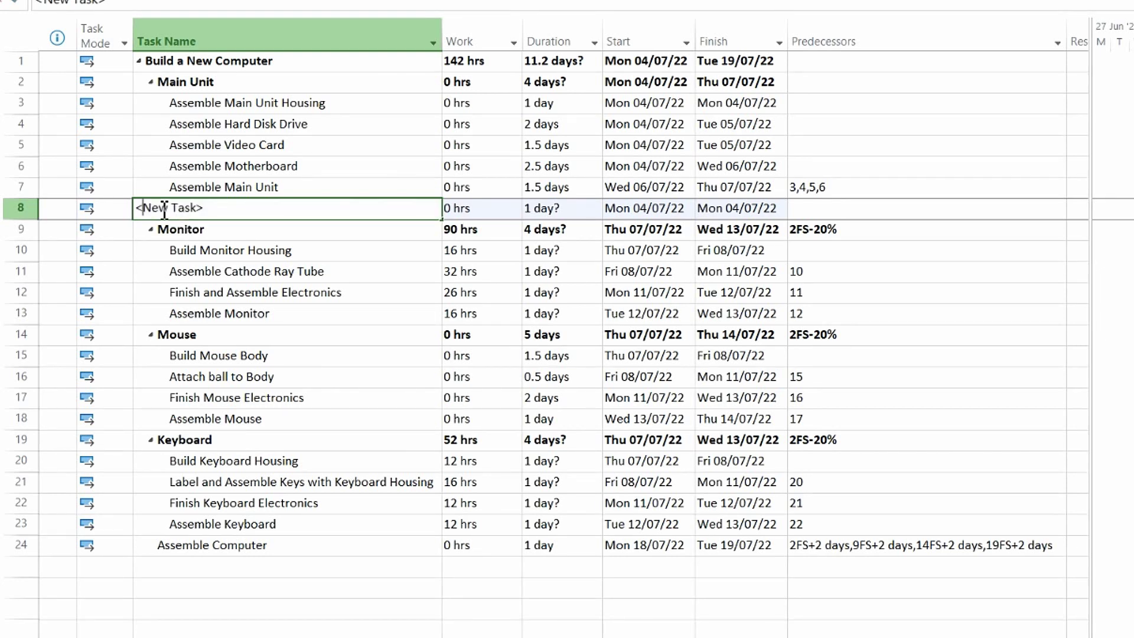
pyautogui.click(206, 210)
pyautogui.moveTo(207, 210); pyautogui.dragTo(140, 211)
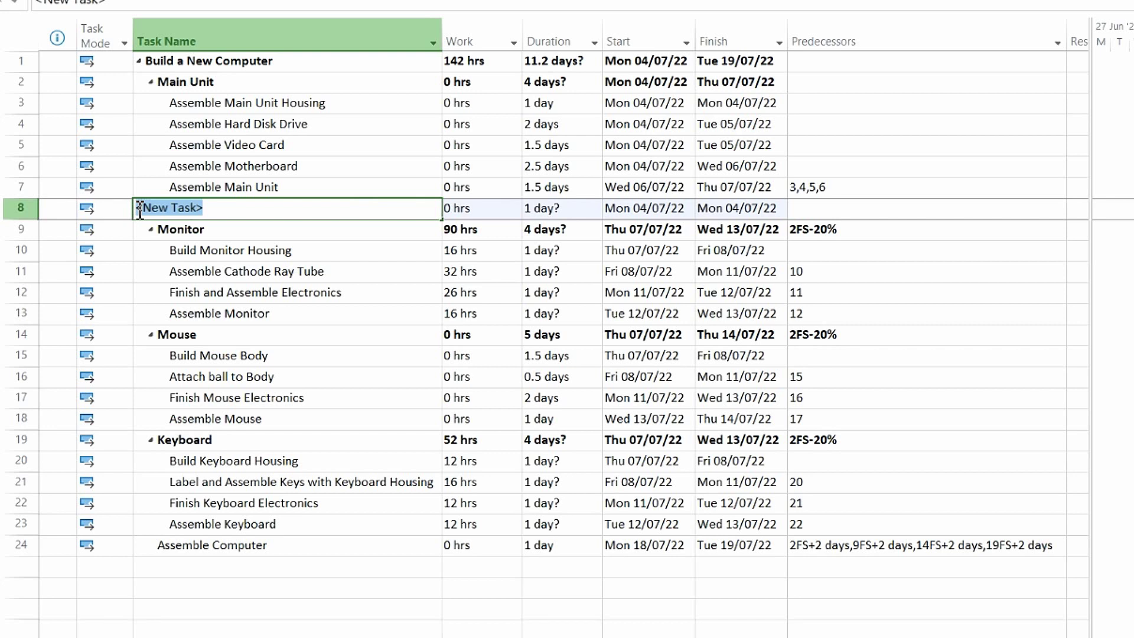
pyautogui.write('When Mai')
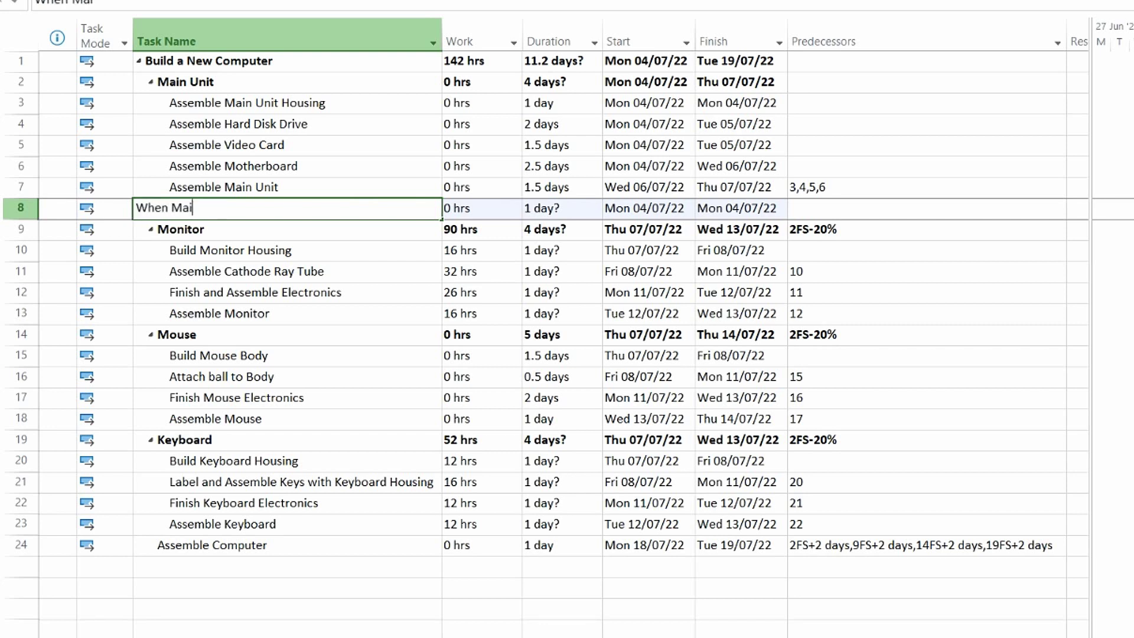
pyautogui.write('n Unit Assembly')
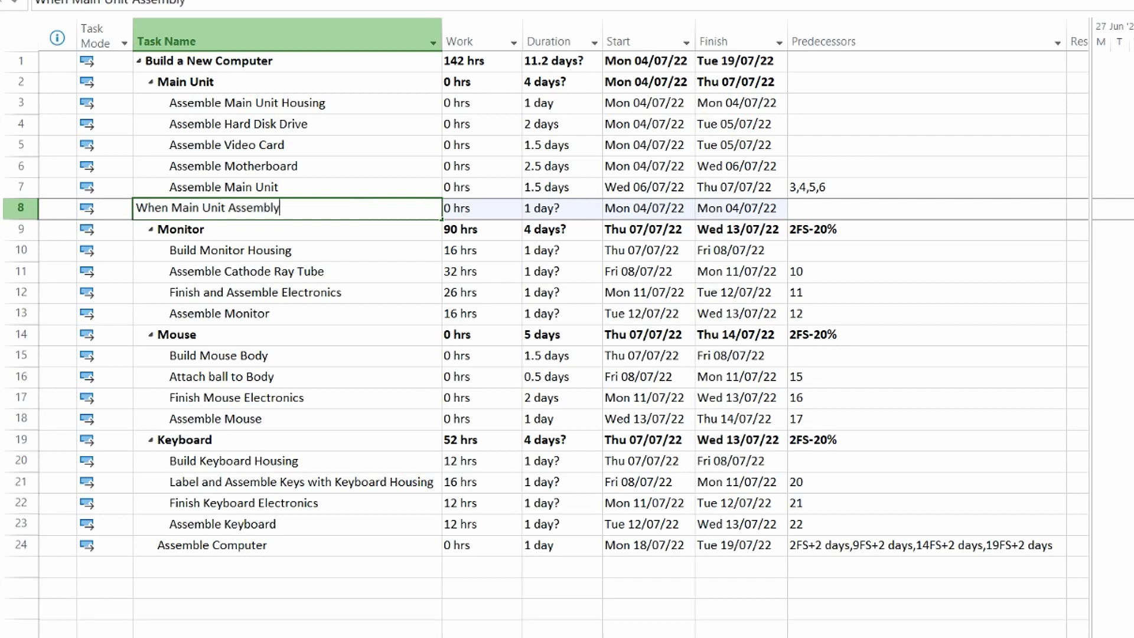
pyautogui.write(' is complete')
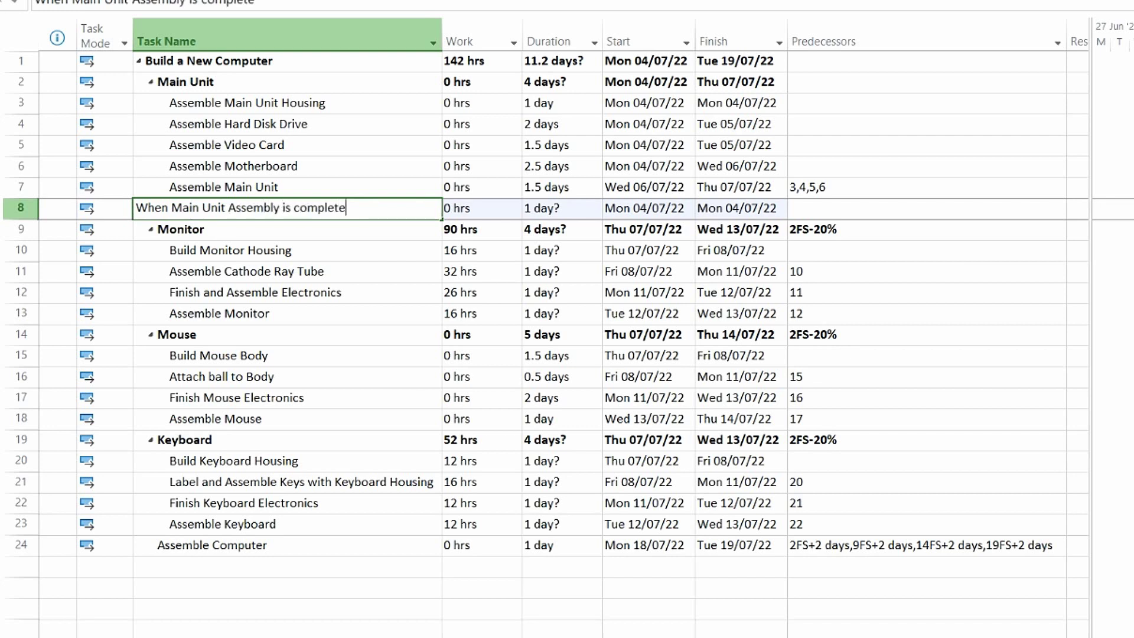
pyautogui.press('Tab')
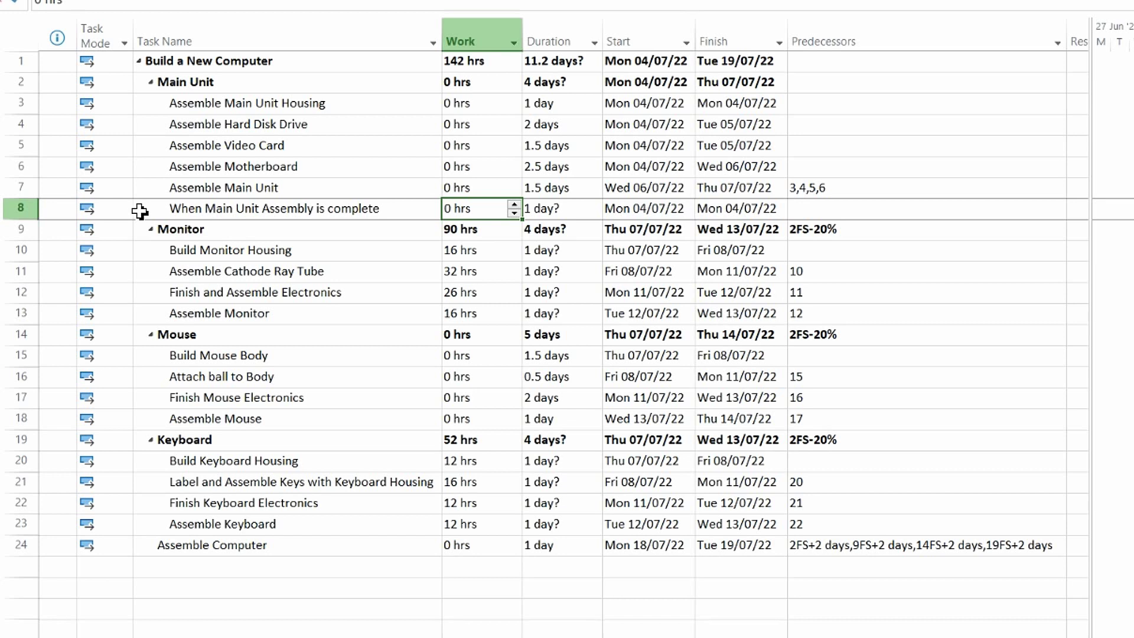
# Make the Main Unit completion task a milestone with a 0-day duration and task 7 as its predecessor
pyautogui.press('Tab')
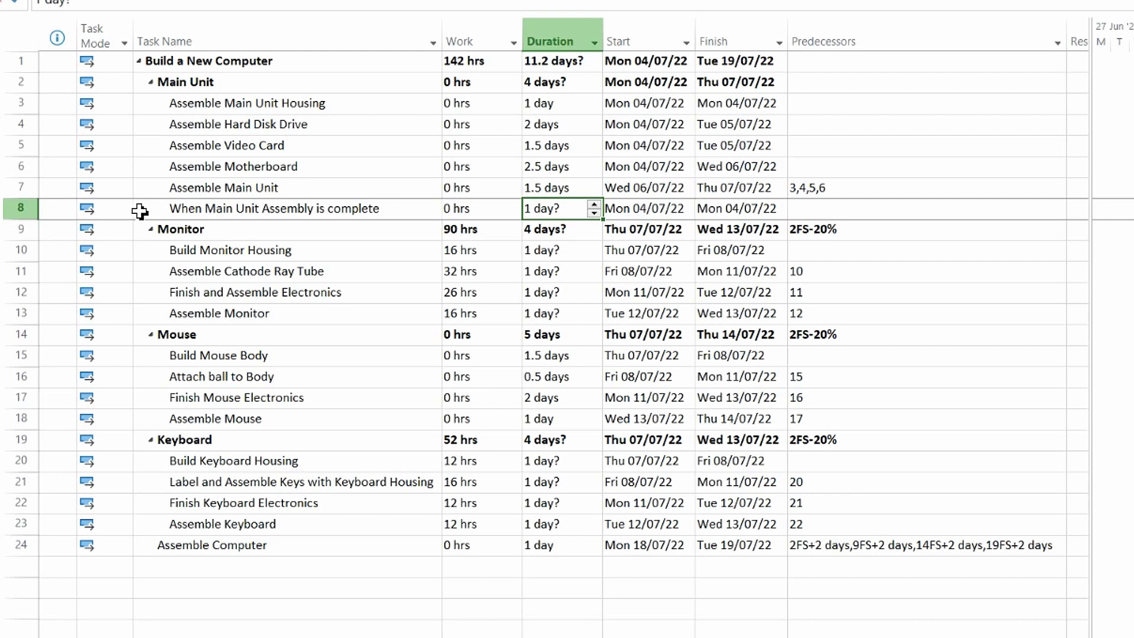
pyautogui.write('0d')
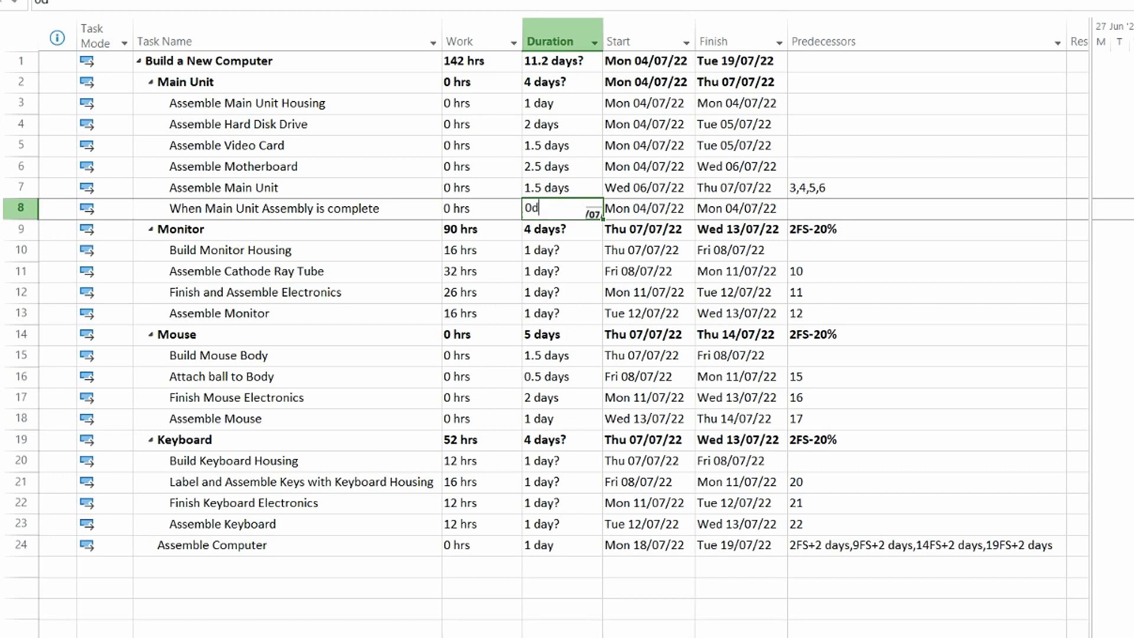
pyautogui.press('Tab')
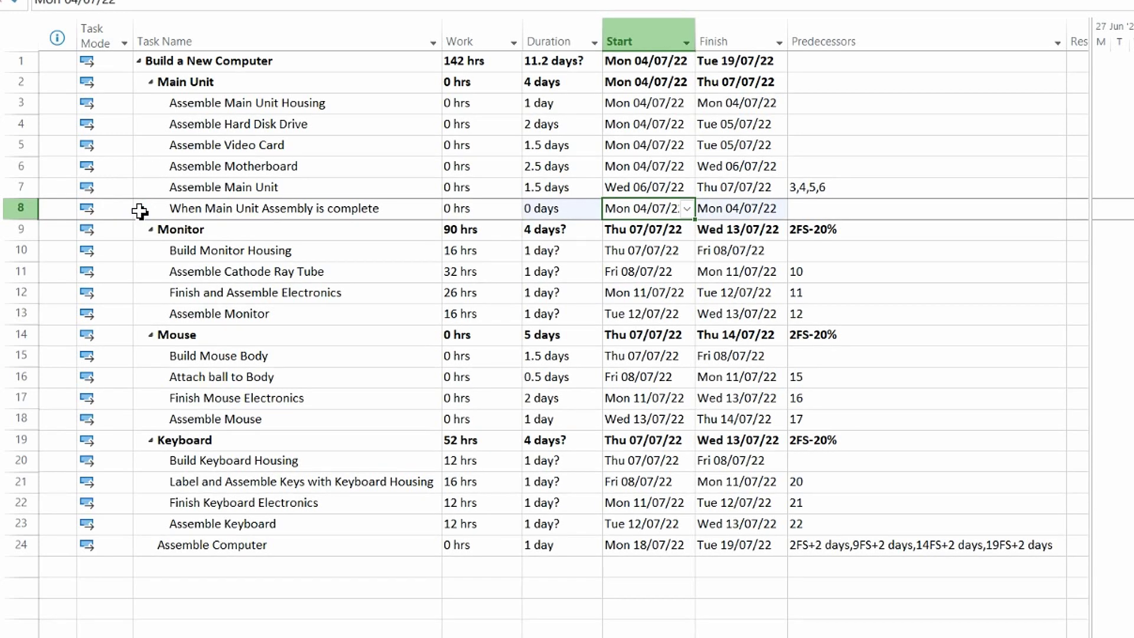
pyautogui.press('Tab')
pyautogui.press('Tab')
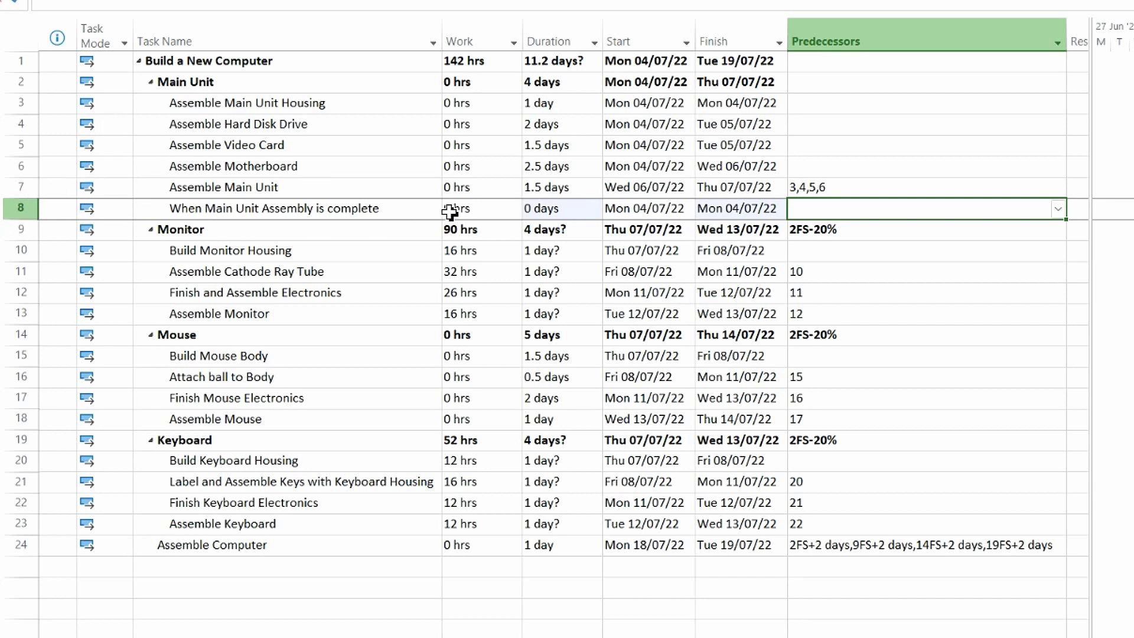
pyautogui.write('7')
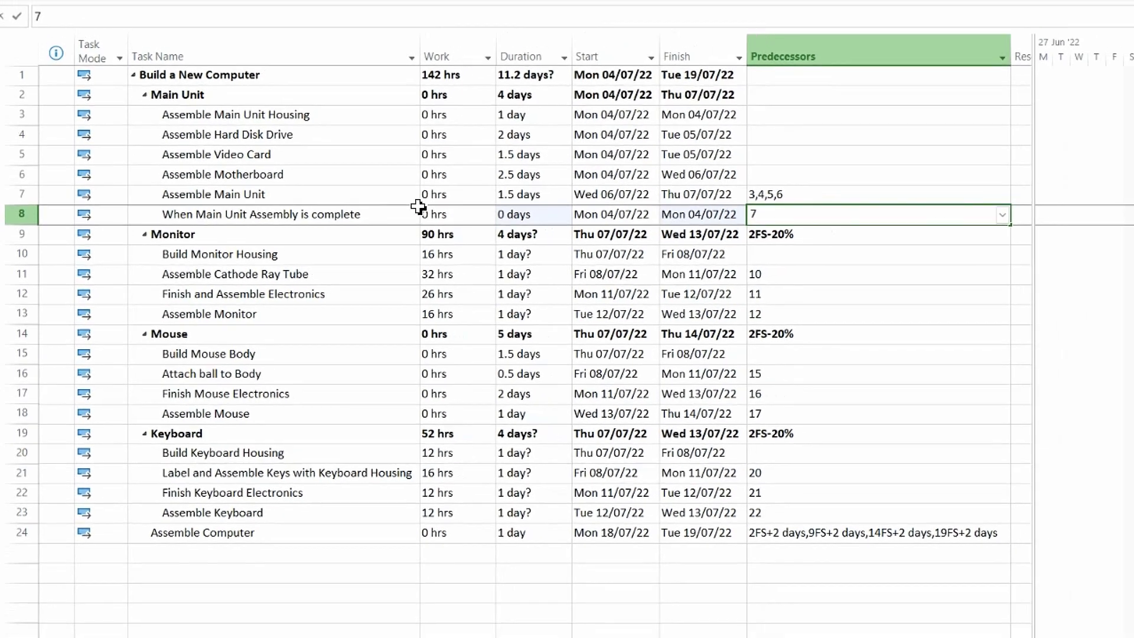
pyautogui.press('Tab')
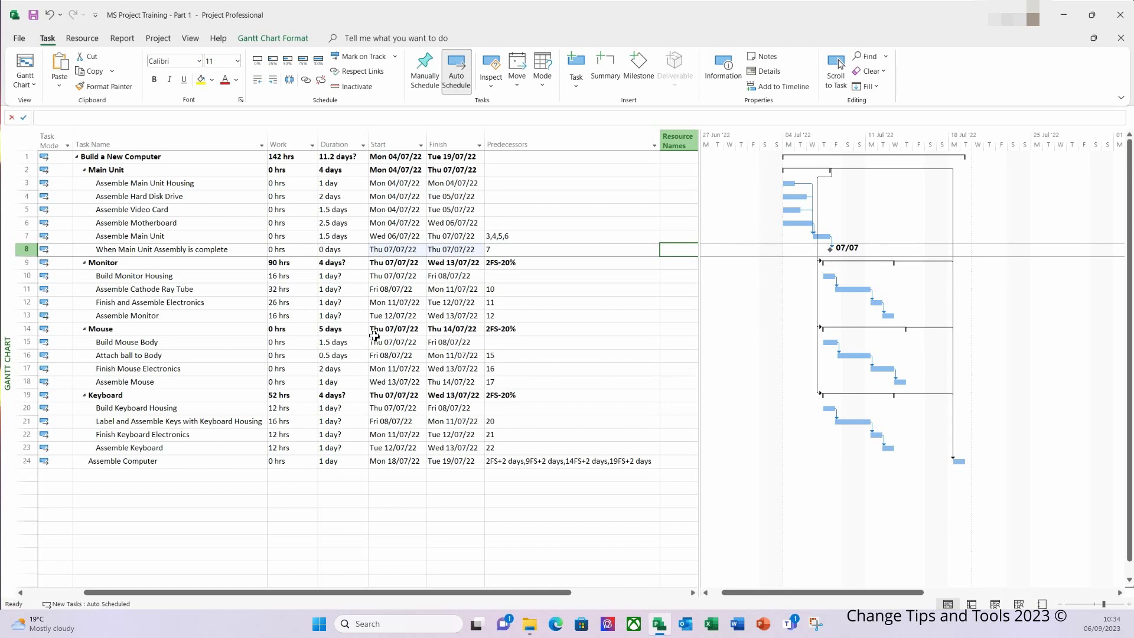
# Insert a task above the Mouse summary task named "When Monitor Assembly is complete"
pyautogui.click(158, 329)
pyautogui.press('Insert')
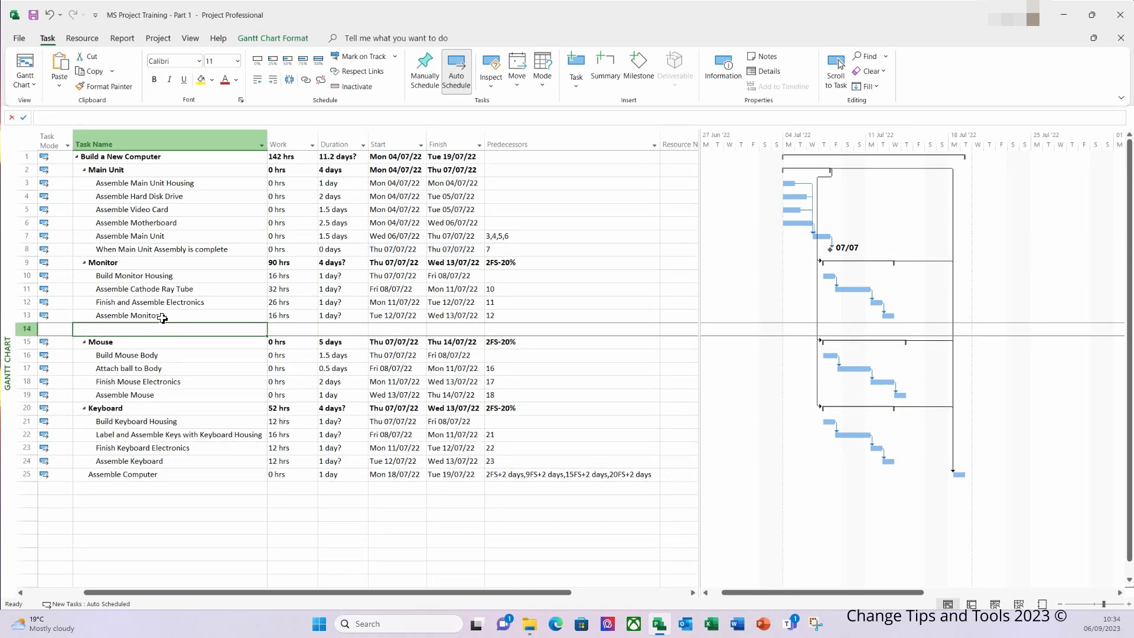
pyautogui.write('When Monitor Assembly is comp')
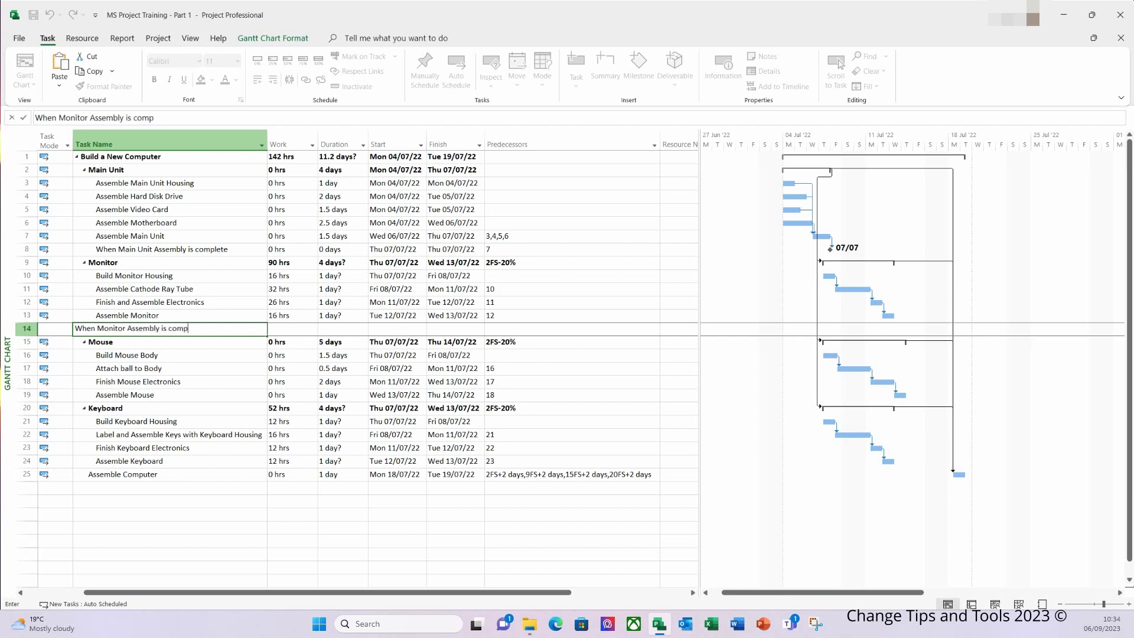
pyautogui.write('lete')
pyautogui.press('Tab')
# Give the Monitor completion task a duration of 0 days and task 13 as its predecessor
pyautogui.press('Tab')
pyautogui.write('0')
pyautogui.press('Tab')
pyautogui.press('Tab')
pyautogui.press('Tab')
pyautogui.write('13')
pyautogui.press('Return')
# Insert a task above the Keyboard summary task named "When Mouse Assembly is complete"
pyautogui.click(89, 413)
pyautogui.press('Insert')
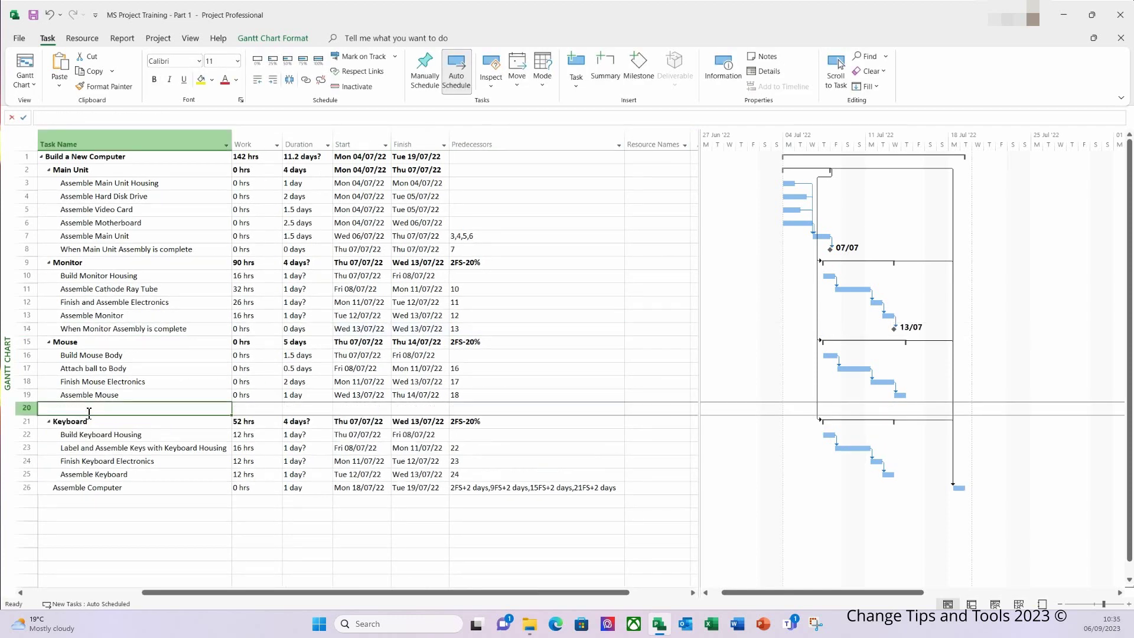
pyautogui.write('When Mouse Assembly is complete')
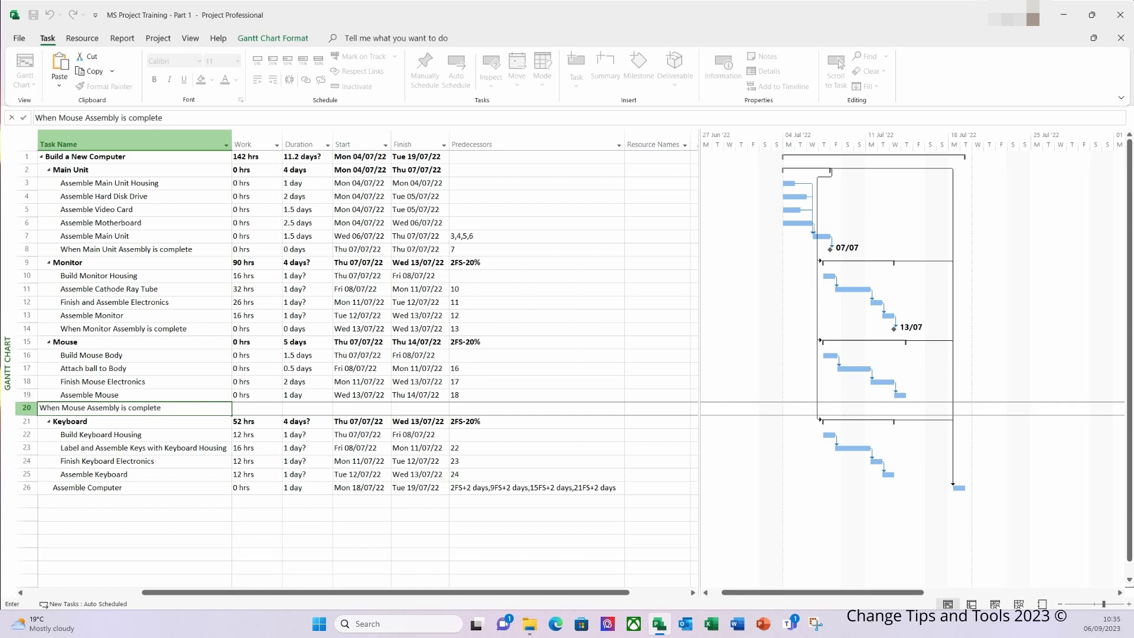
pyautogui.press('Tab')
# Give the Mouse completion task a duration of 0 days and task 19 as its predecessor
pyautogui.press('Tab')
pyautogui.write('0')
pyautogui.press('Tab')
pyautogui.press('Tab')
pyautogui.press('Tab')
pyautogui.write('19')
pyautogui.press('Return')
# Insert a task above Assemble Computer named "When Keyboard Assembly is complete"
pyautogui.click(92, 489)
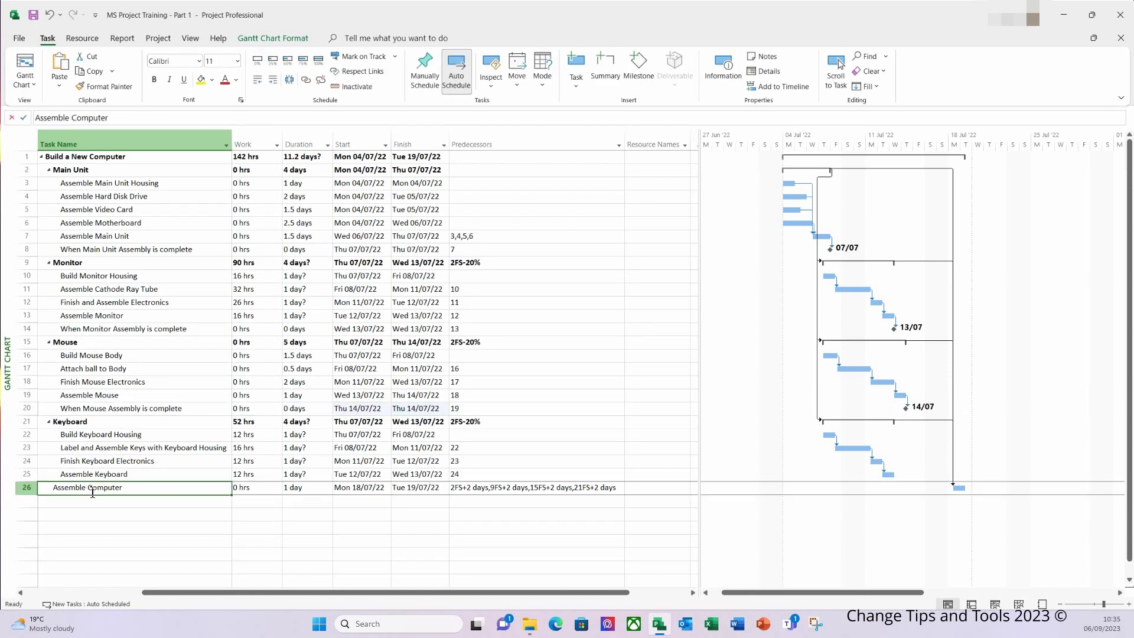
pyautogui.press('Insert')
pyautogui.write('When Keyboard Assembly is complete')
pyautogui.press('Tab')
# Give the Keyboard completion task a duration of 0 days and task 25 as its predecessor
pyautogui.press('Tab')
pyautogui.write('0')
pyautogui.press('Tab')
pyautogui.press('Tab')
pyautogui.press('Tab')
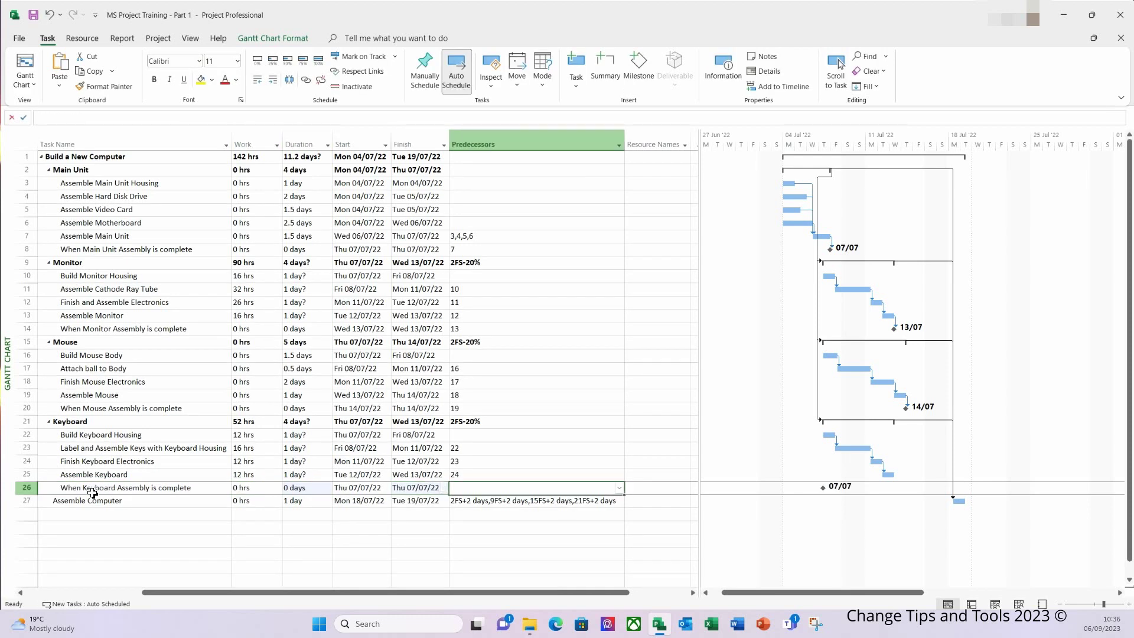
pyautogui.write('25')
pyautogui.press('Tab')
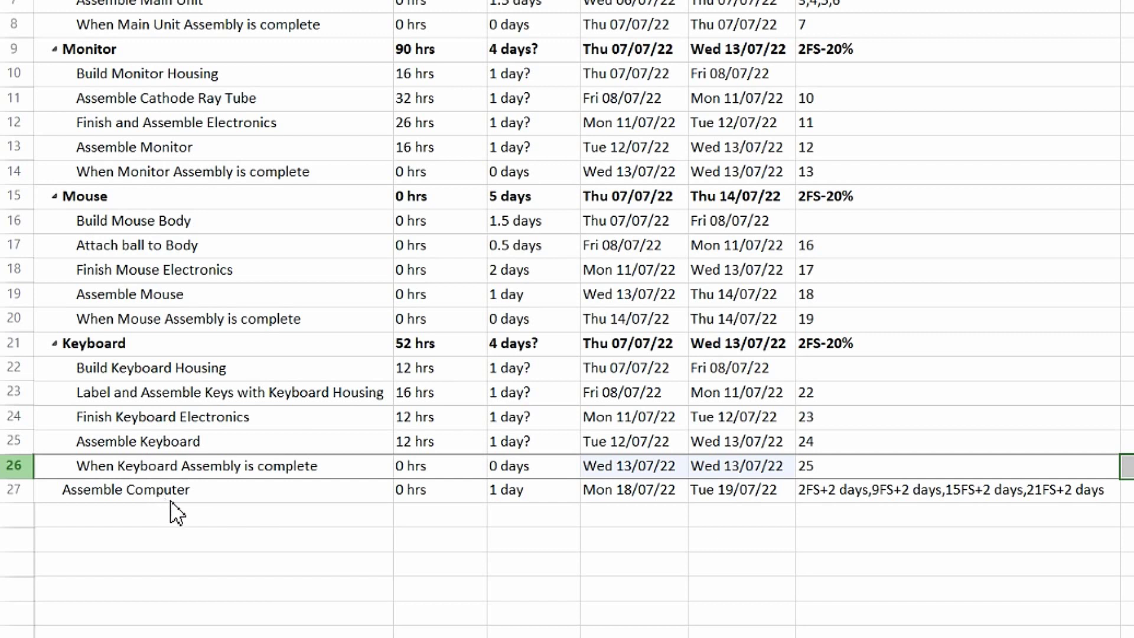
# Add a task in the empty row below Assemble Computer named "When Computer Assembly is Complete"
pyautogui.click(155, 516)
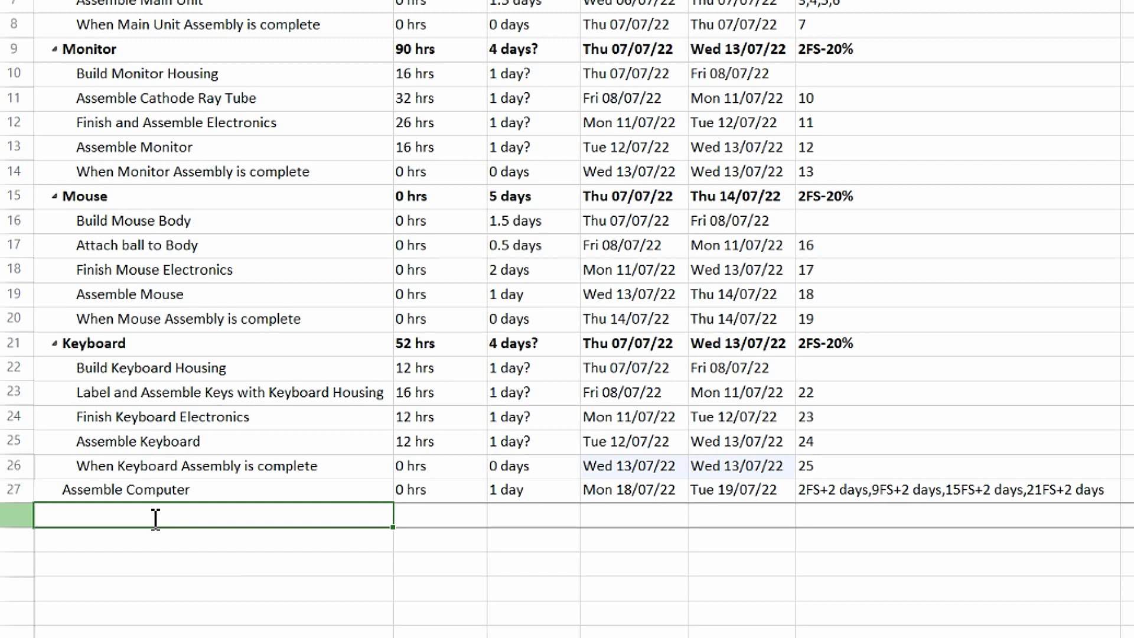
pyautogui.write('W')
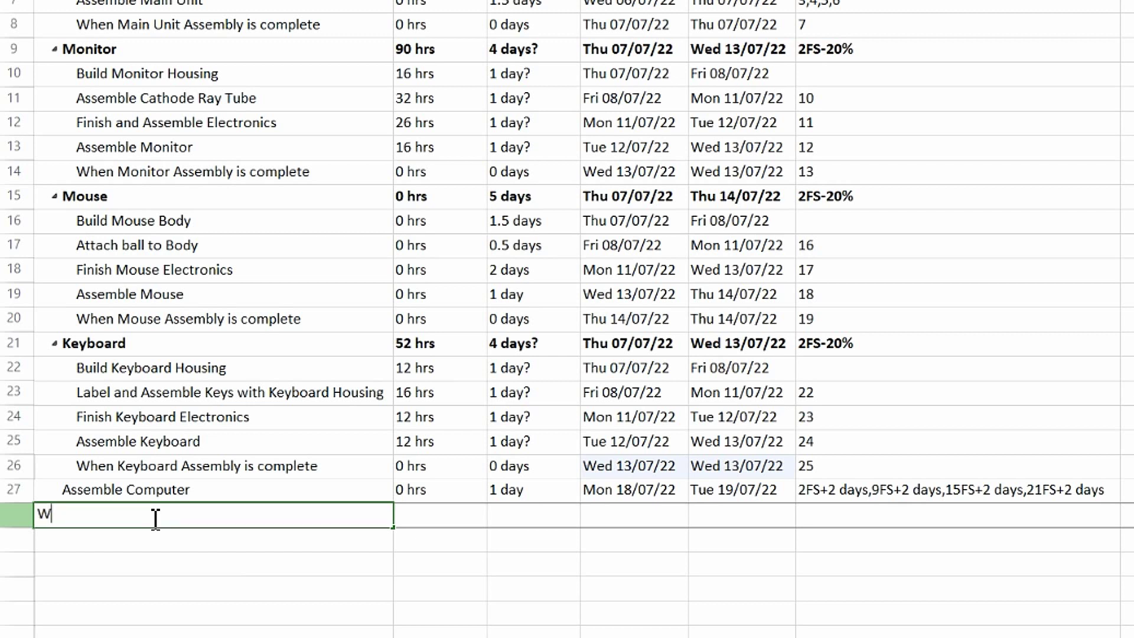
pyautogui.write('hen Computer')
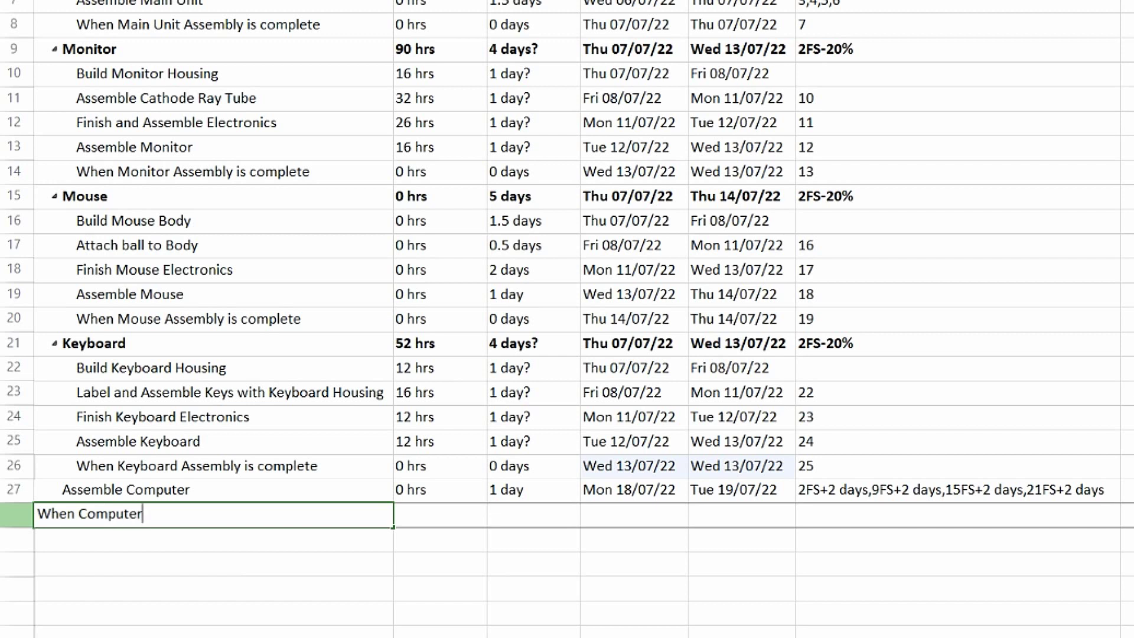
pyautogui.write(' Assembly is Complete')
pyautogui.press('Tab')
# Give the Computer completion task a duration of 0 days and task 27 as its predecessor
pyautogui.press('Tab')
pyautogui.write('0d')
pyautogui.press('Tab')
pyautogui.press('Tab')
pyautogui.press('Tab')
pyautogui.write('27')
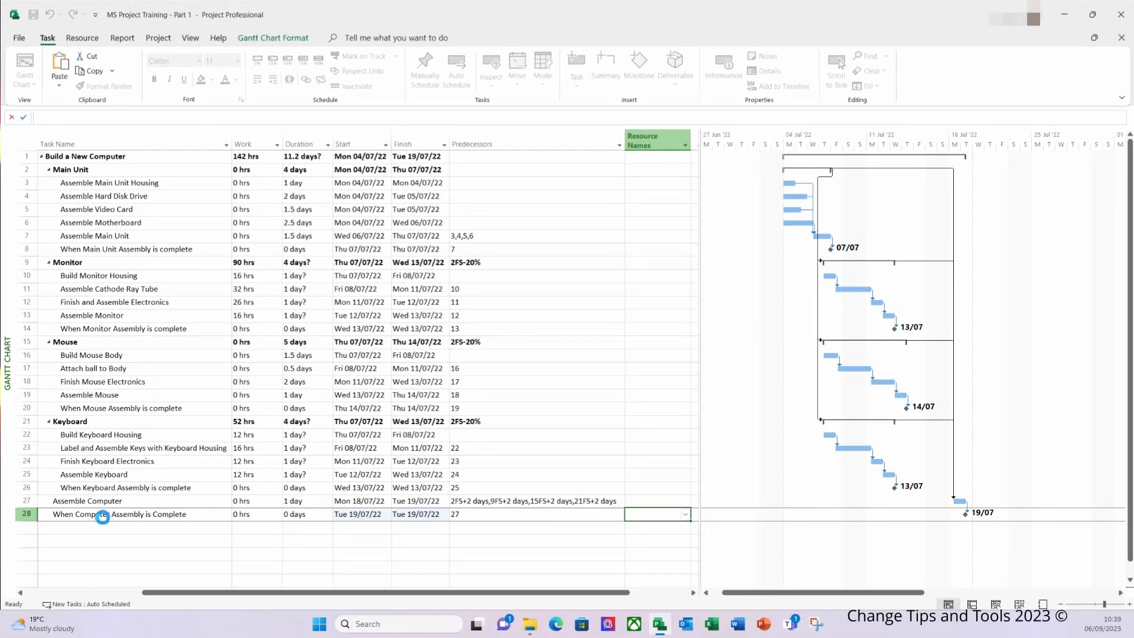
pyautogui.press('Tab')
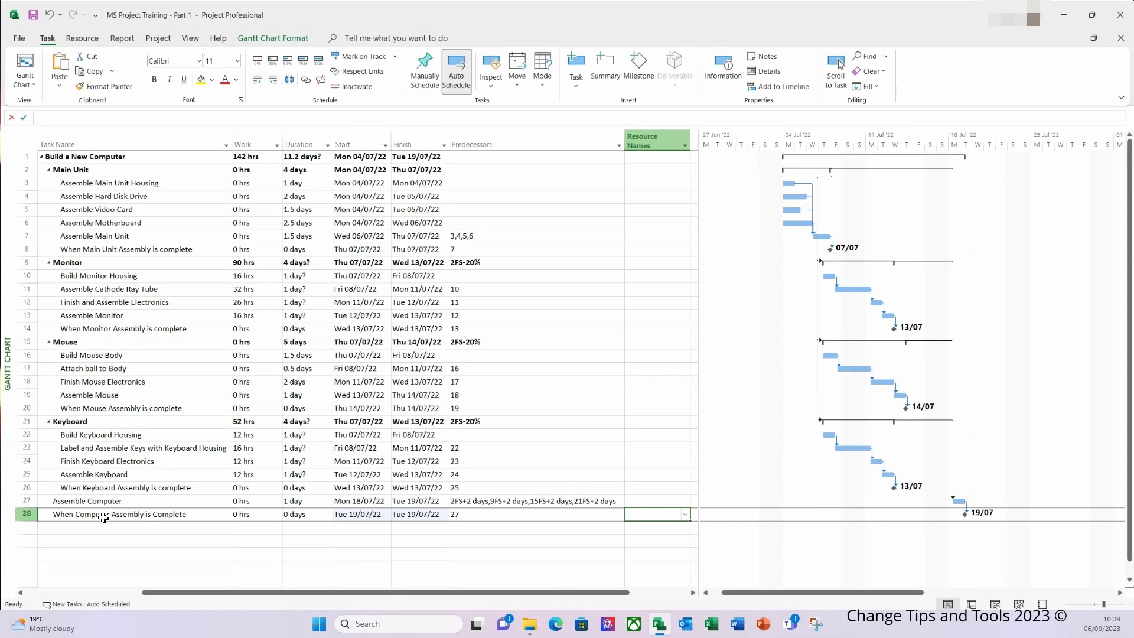